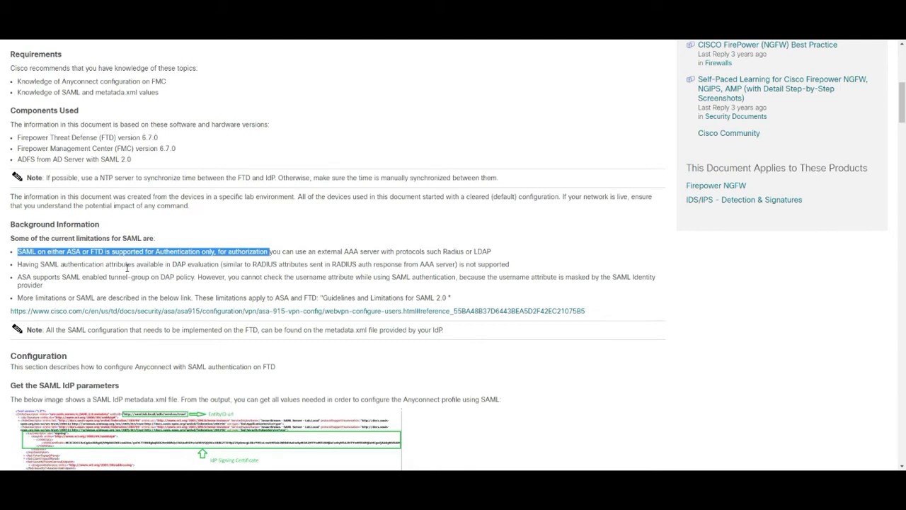
# Highlight the guide's line on SAML tunnel-group support and read through the certificate section.
pyautogui.moveTo(21, 278); pyautogui.dragTo(182, 280)
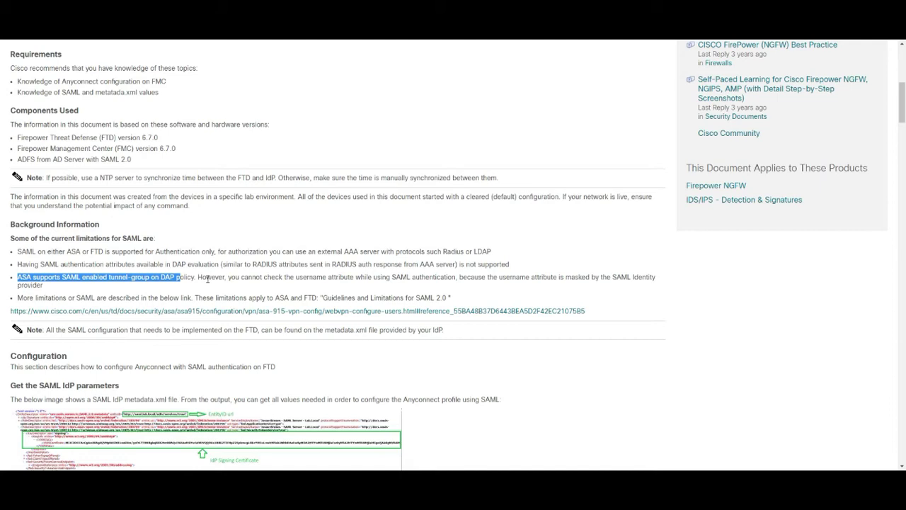
pyautogui.scroll(-2, 207, 279)
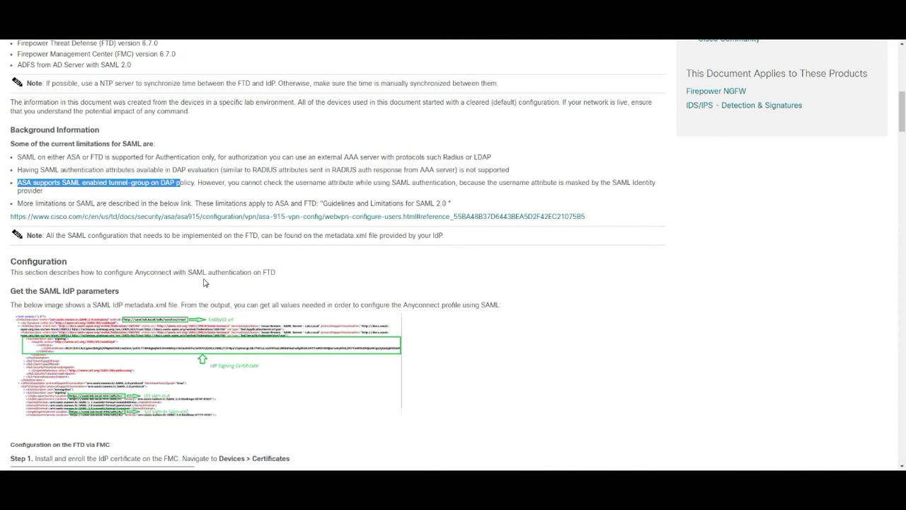
pyautogui.scroll(-1, 203, 281)
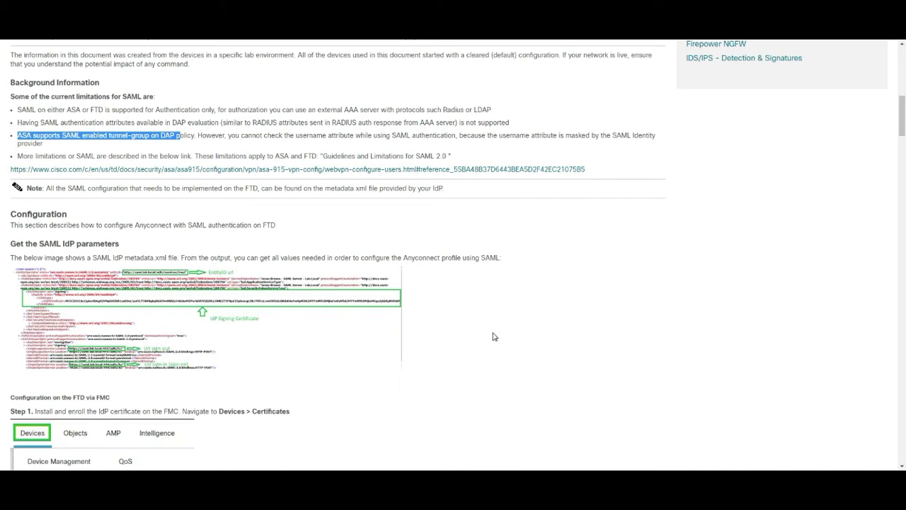
pyautogui.scroll(-4, 494, 337)
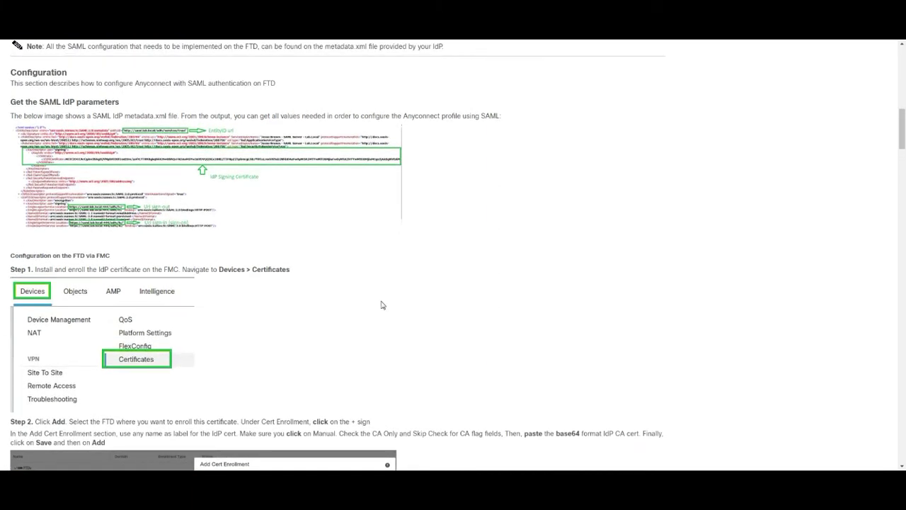
# Highlight the explanation of the IdP metadata image and read on through the Single Sign-on Server steps.
pyautogui.moveTo(13, 116); pyautogui.dragTo(311, 203)
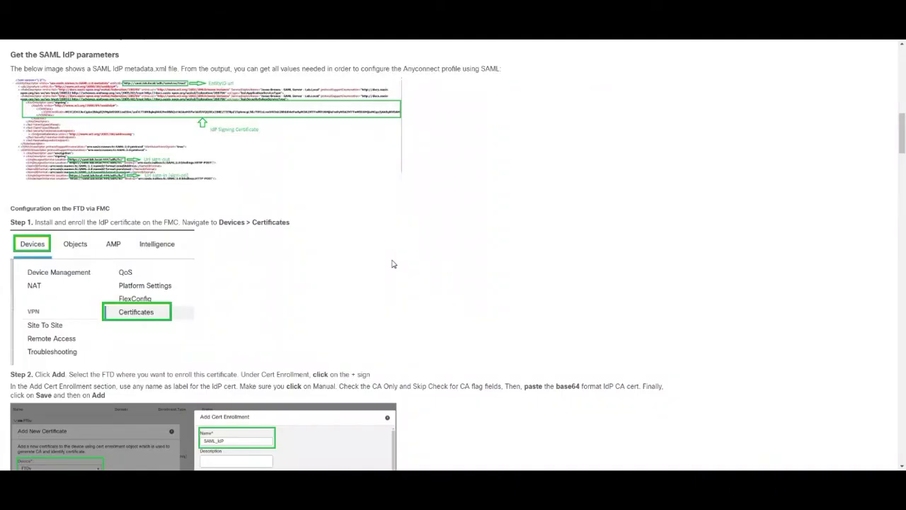
pyautogui.scroll(-2, 310, 296)
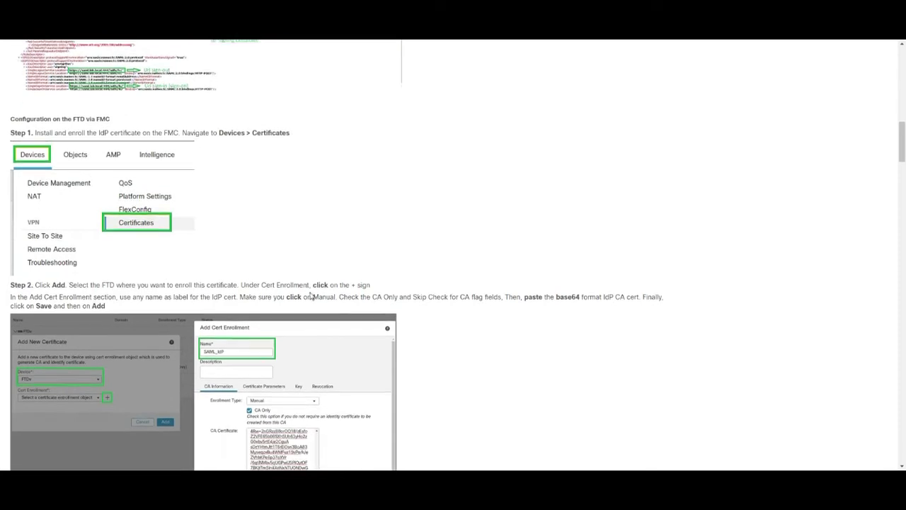
pyautogui.scroll(-5, 310, 296)
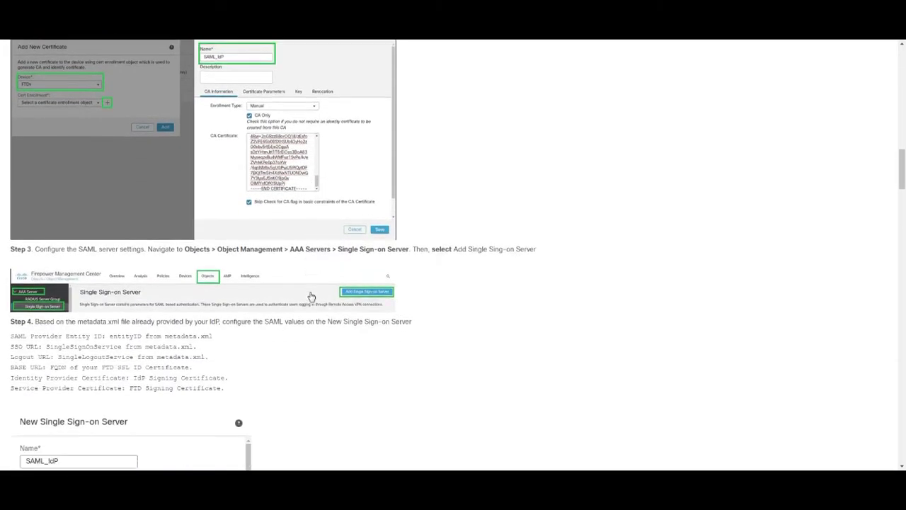
pyautogui.scroll(-1, 310, 296)
pyautogui.scroll(-5, 310, 296)
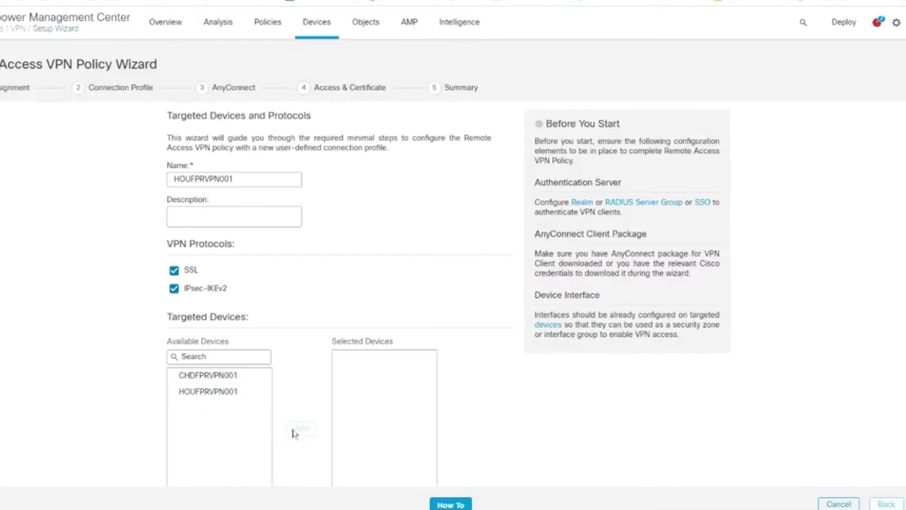
# Add HOUFPRVPN001 to the VPN policy's targeted devices.
pyautogui.click(228, 391)
pyautogui.scroll(-1, 226, 393)
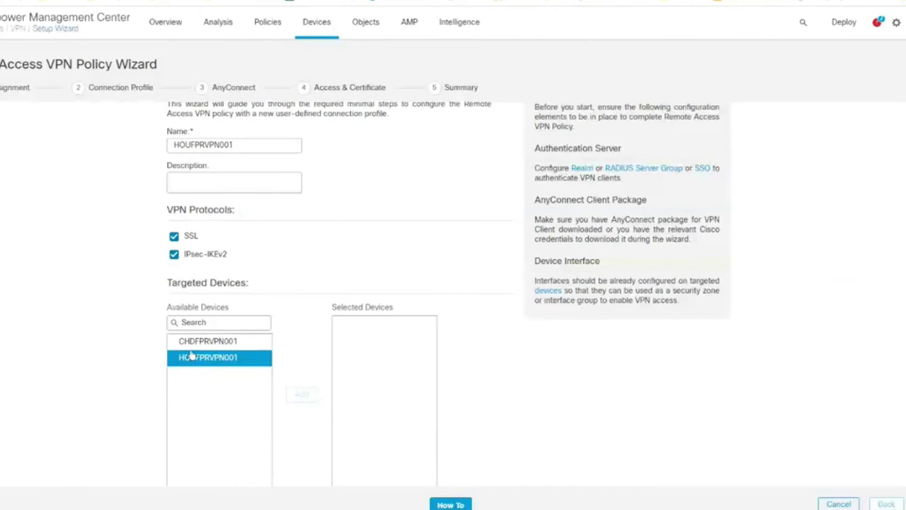
pyautogui.click(195, 361)
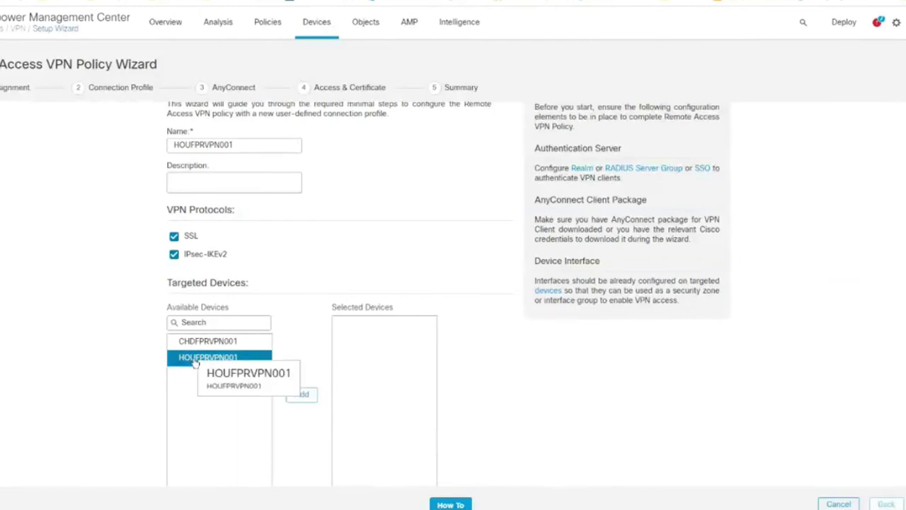
pyautogui.click(304, 400)
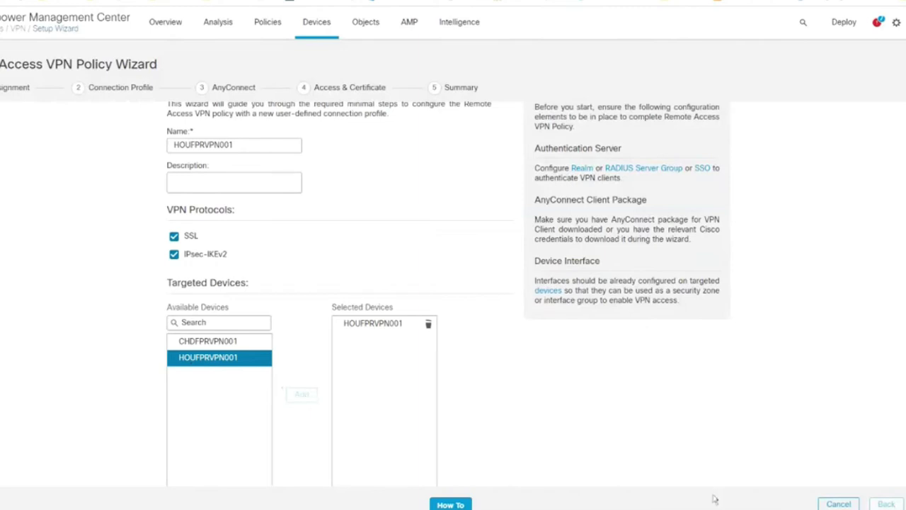
pyautogui.click(903, 504)
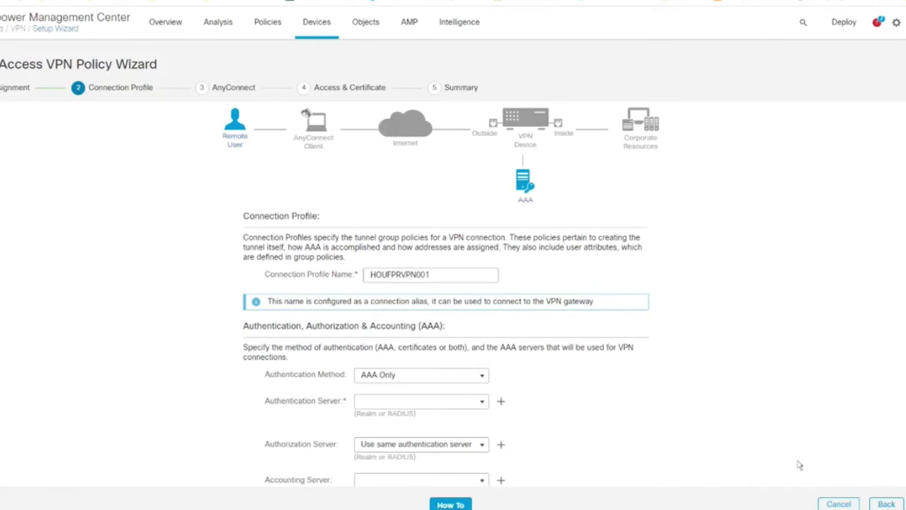
# Set the connection profile's authentication method to SAML and start a new single sign-on server.
pyautogui.scroll(-2, 786, 419)
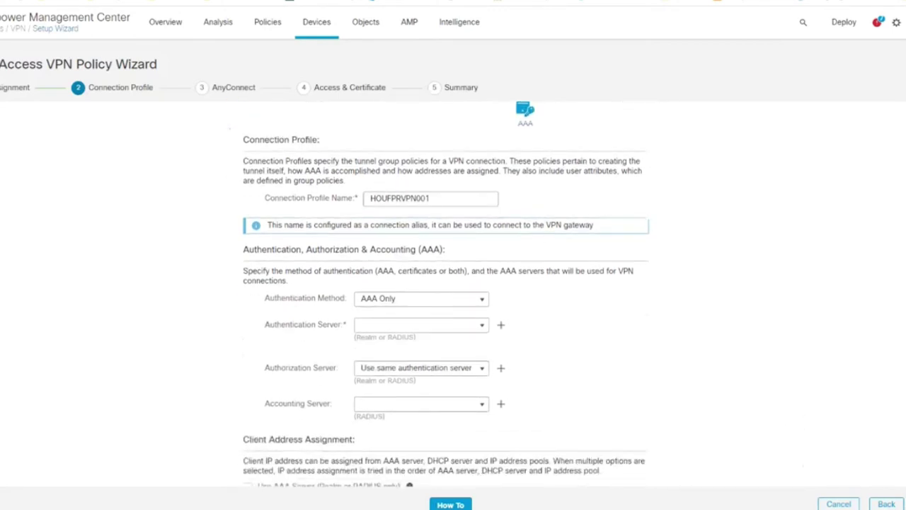
pyautogui.scroll(-2, 446, 294)
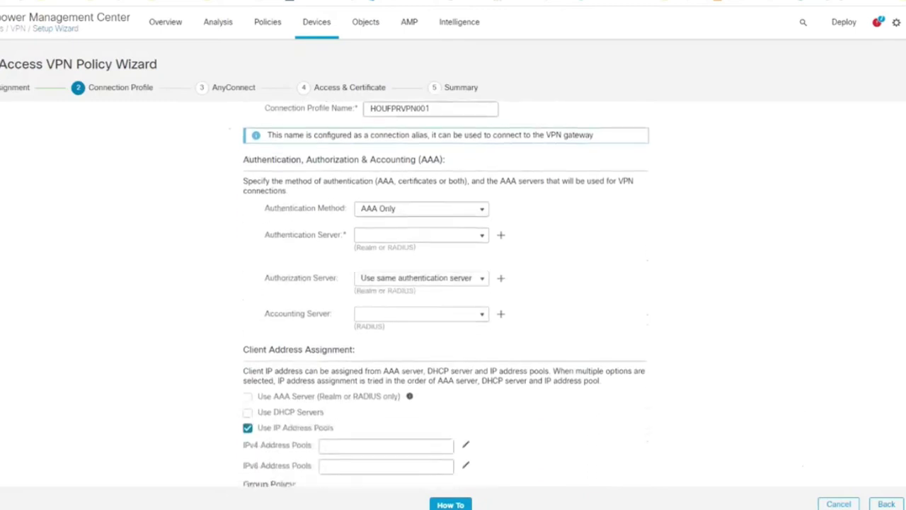
pyautogui.click(482, 211)
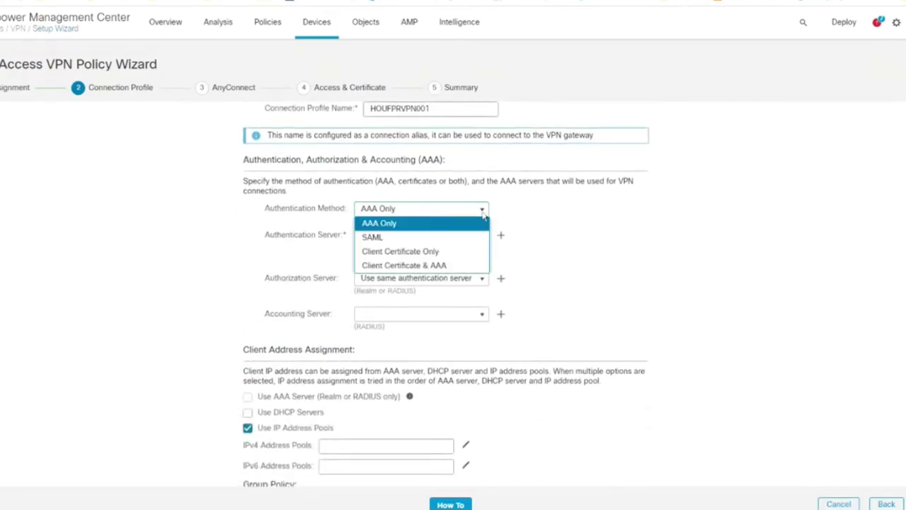
pyautogui.click(379, 237)
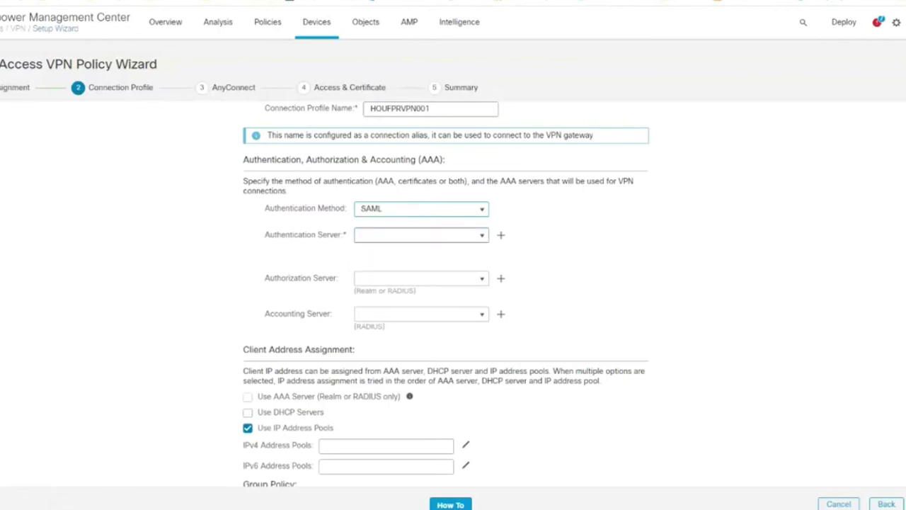
pyautogui.click(482, 236)
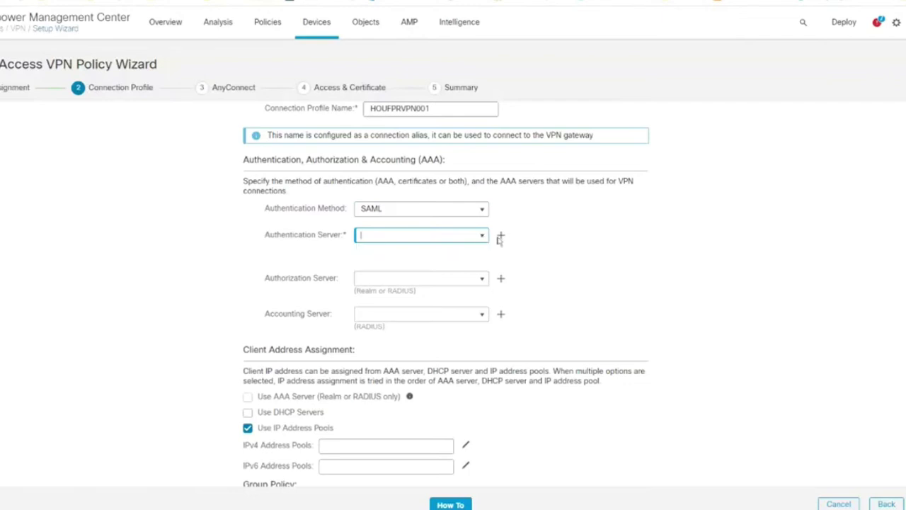
pyautogui.click(500, 236)
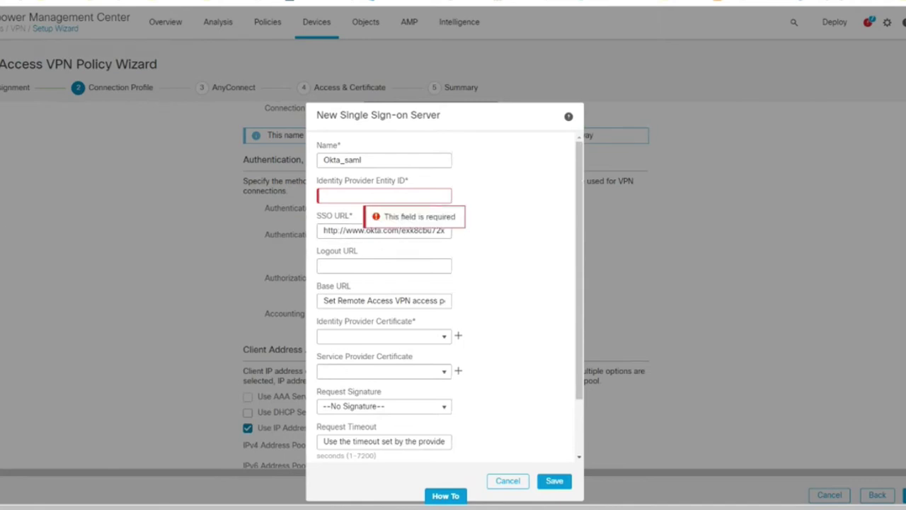
# Replace the SSO URL with the pasted Okta SSO URL.
pyautogui.click(369, 230)
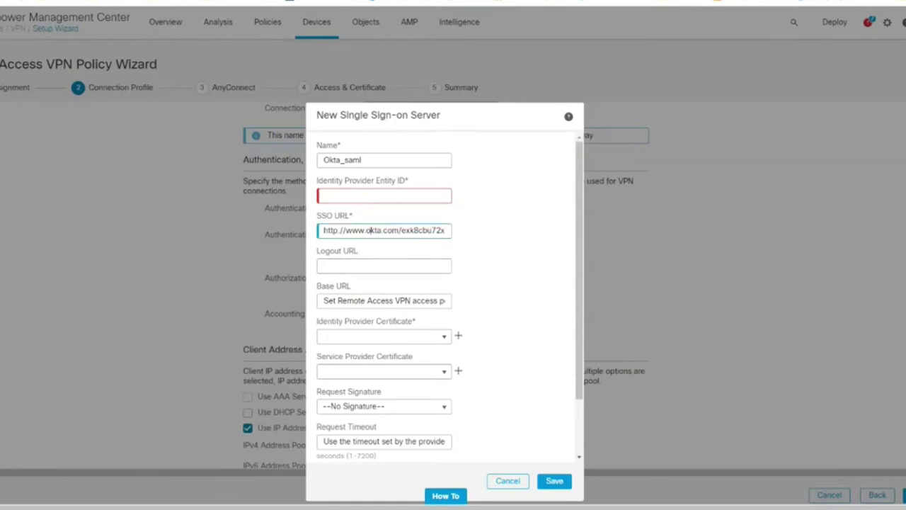
pyautogui.hotkey('ctrl', 'a')
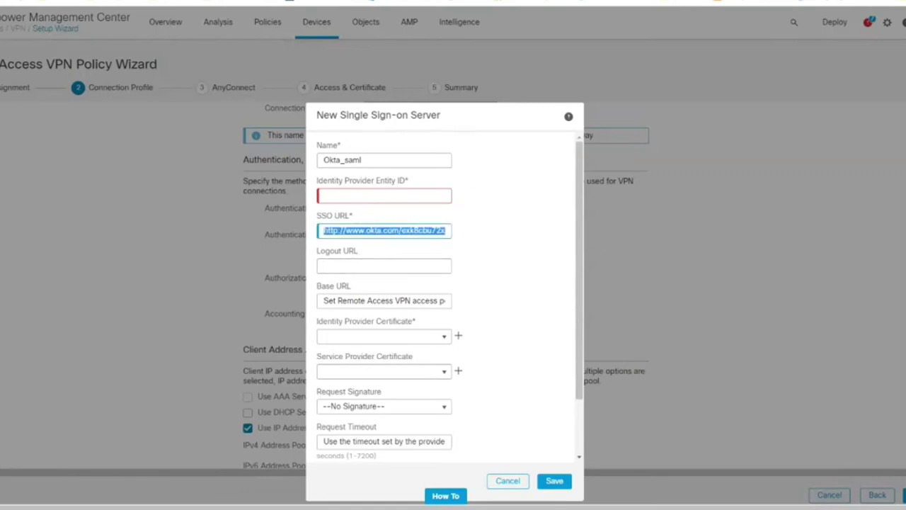
pyautogui.press('End')
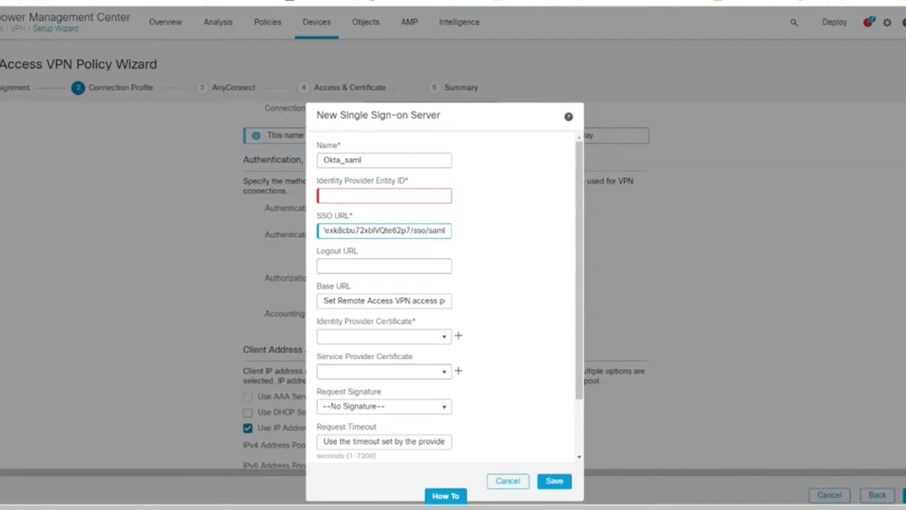
pyautogui.press('Home')
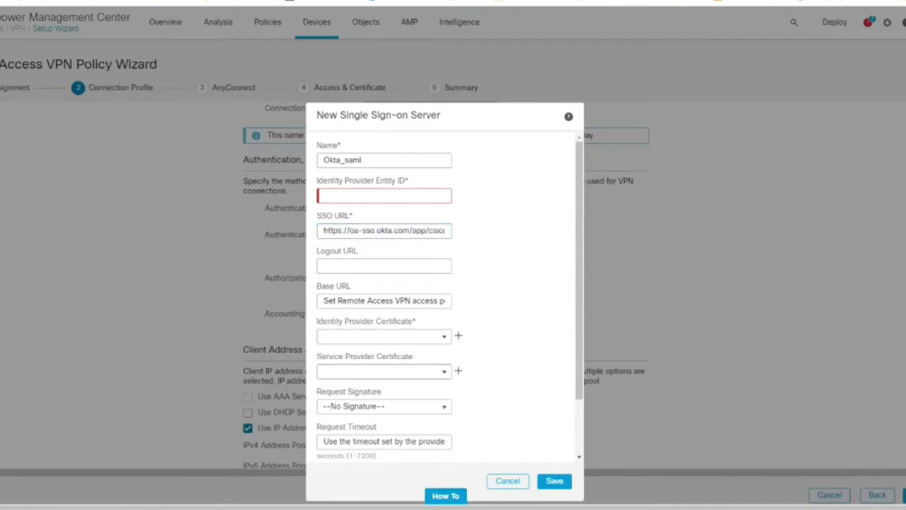
# Paste the Okta Identity Provider Entity ID and start adding an identity provider certificate.
pyautogui.click(411, 201)
pyautogui.write('okta.com/exk8cbu72xblVQte62p7')
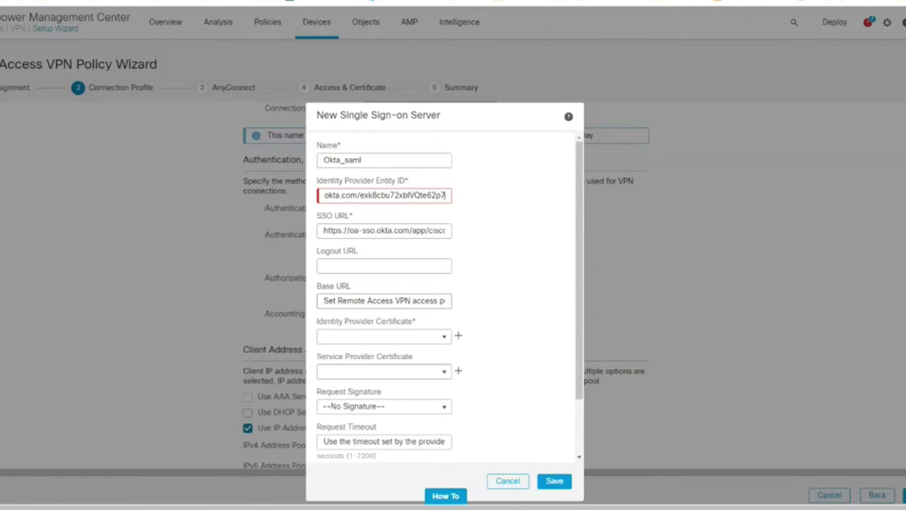
pyautogui.click(384, 301)
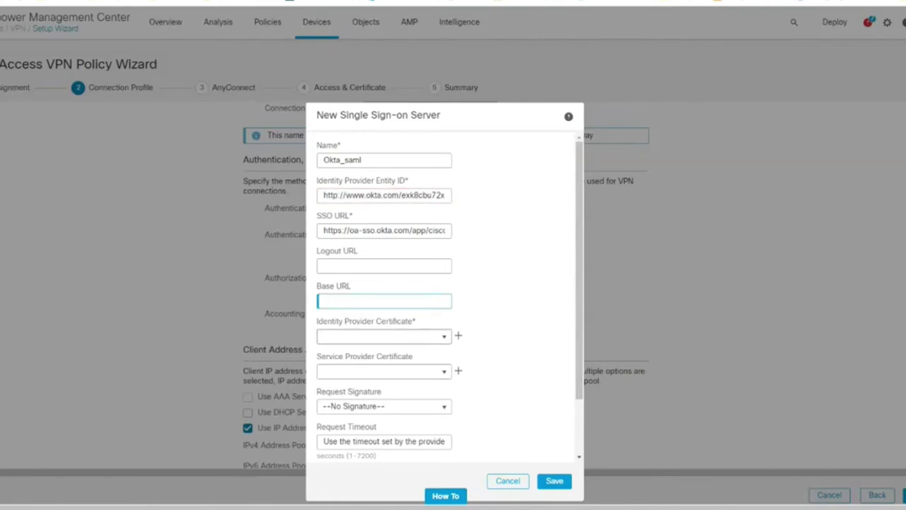
pyautogui.click(445, 337)
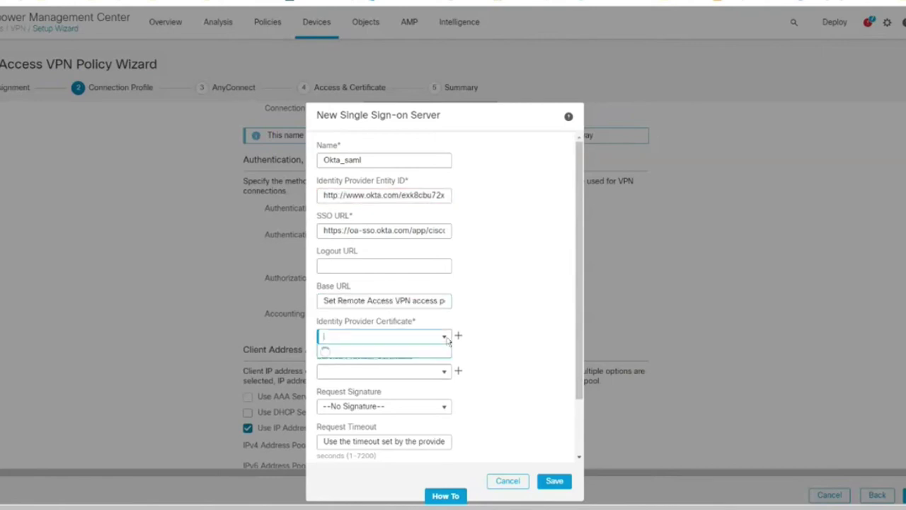
pyautogui.click(458, 334)
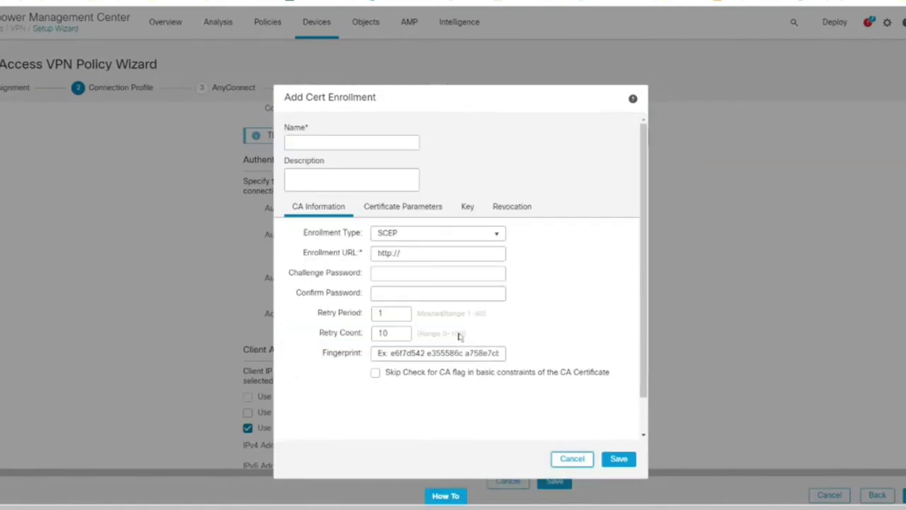
# Create the manual, CA-only certificate Okta_SAML_IdentityProvider_Cert and save the Okta_saml server.
pyautogui.click(432, 233)
pyautogui.click(398, 276)
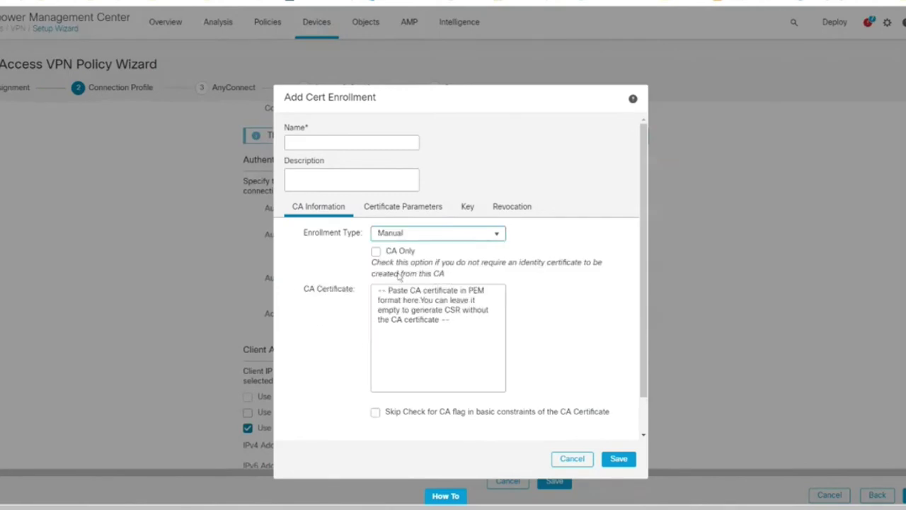
pyautogui.click(340, 143)
pyautogui.write('Okta')
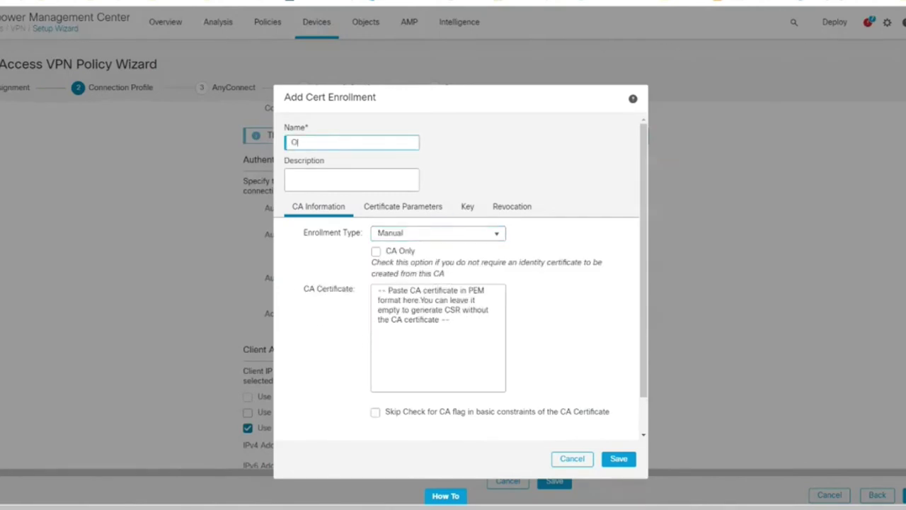
pyautogui.write('_SAML_IdentityProvider_Cert')
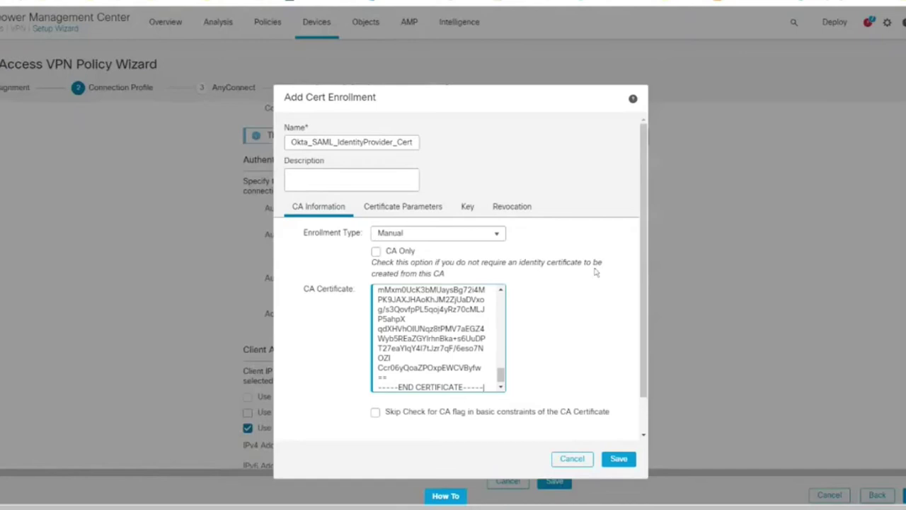
pyautogui.click(376, 252)
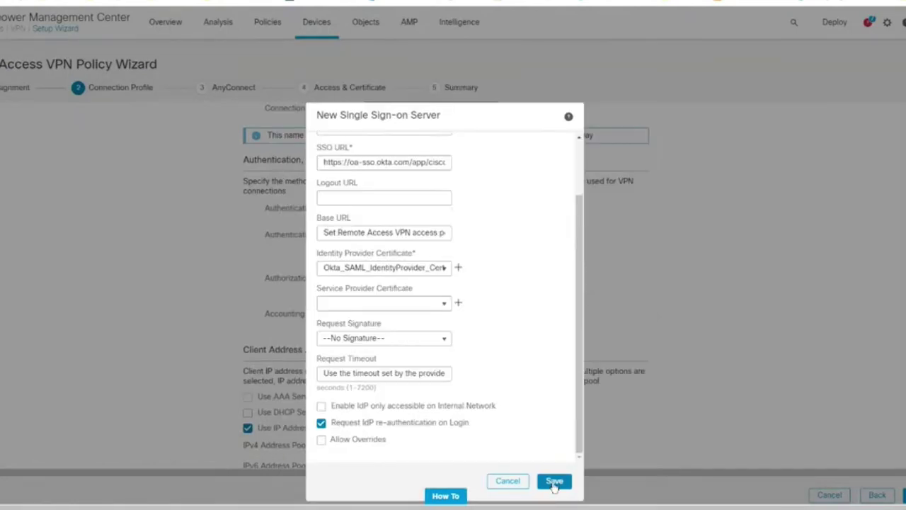
pyautogui.click(554, 483)
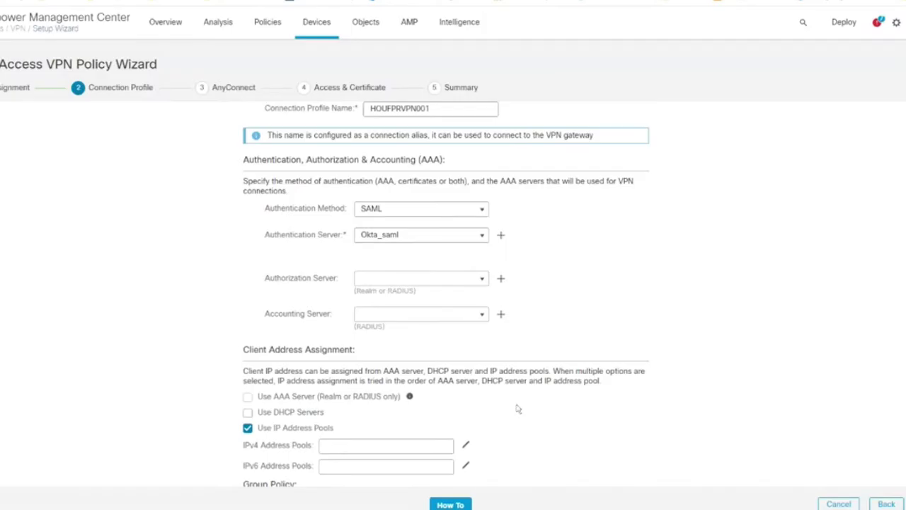
# Create IPv4 pool SSLVPN-ST_IP_POOL, range 10.32.185.201-10.32.191.254, mask 255.255.248.0.
pyautogui.scroll(-5, 429, 314)
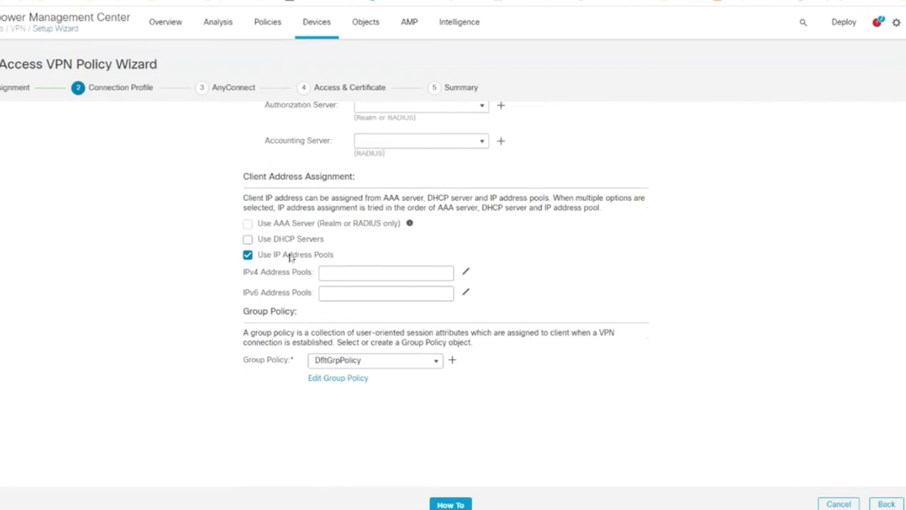
pyautogui.click(466, 273)
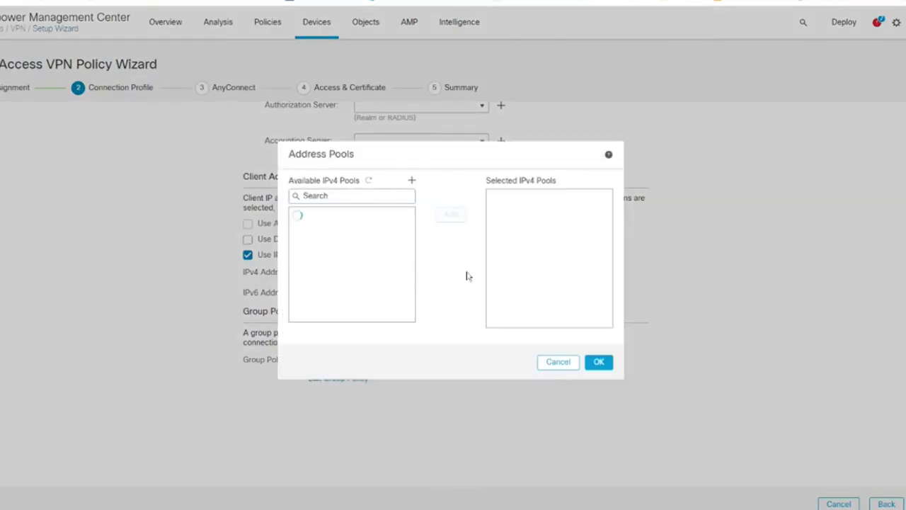
pyautogui.click(413, 182)
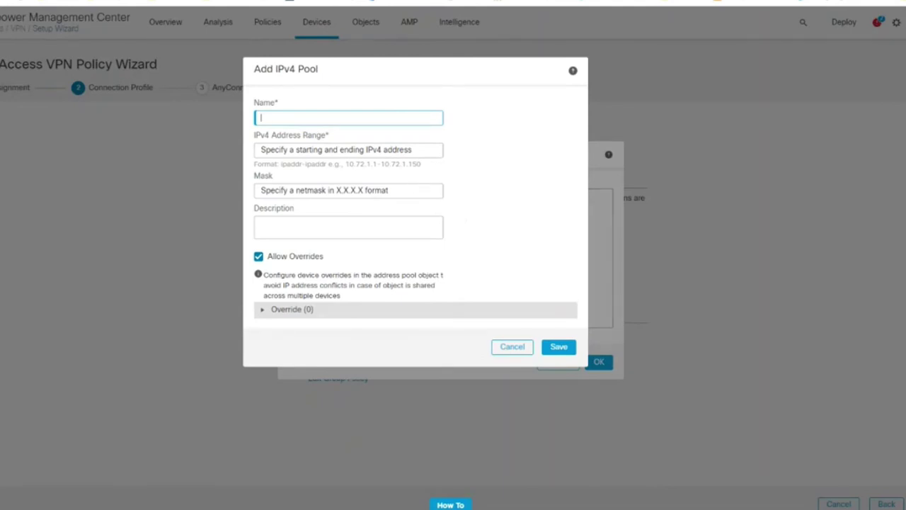
pyautogui.write('RA_VPN_POOL')
pyautogui.click(349, 150)
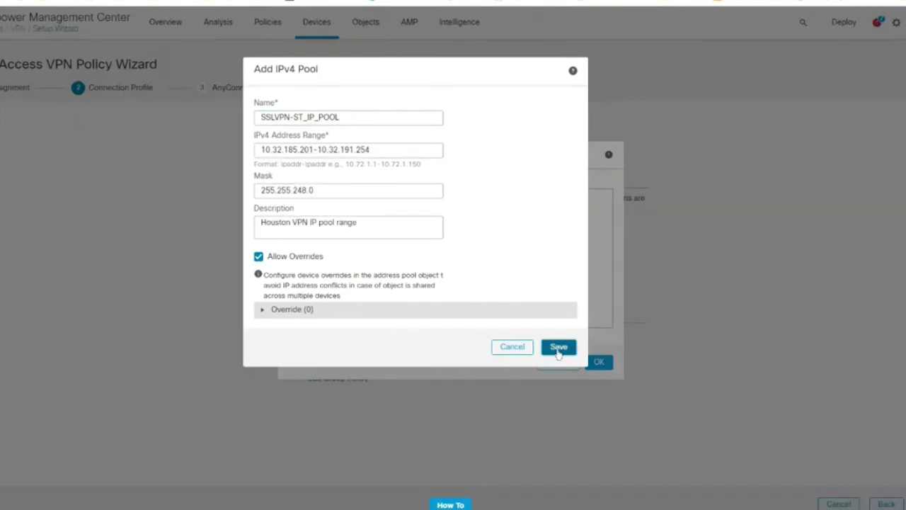
pyautogui.click(559, 347)
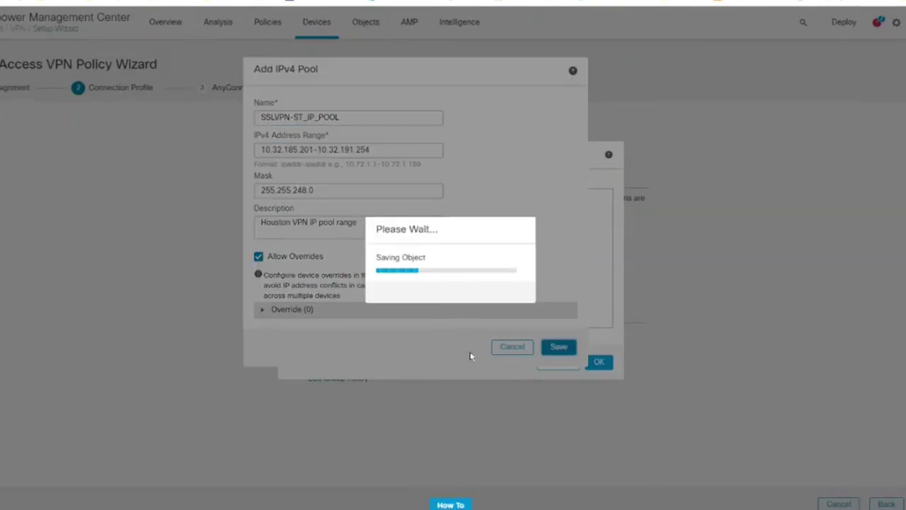
# Select SSLVPN-ST_IP_POOL as the connection profile's IPv4 address pool.
pyautogui.click(358, 220)
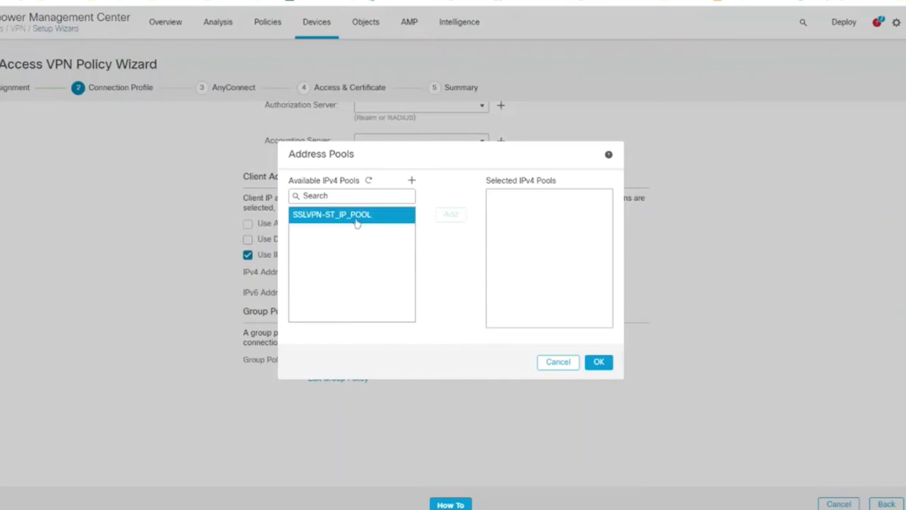
pyautogui.click(450, 214)
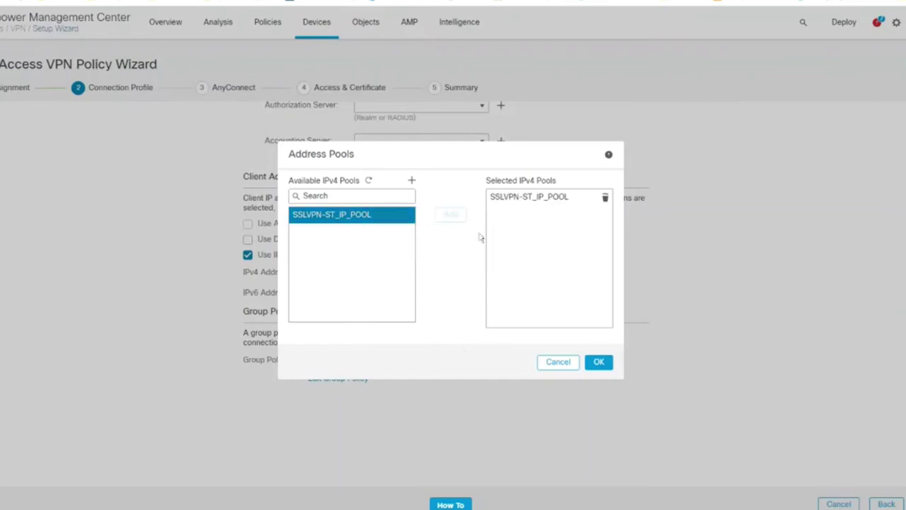
pyautogui.click(599, 362)
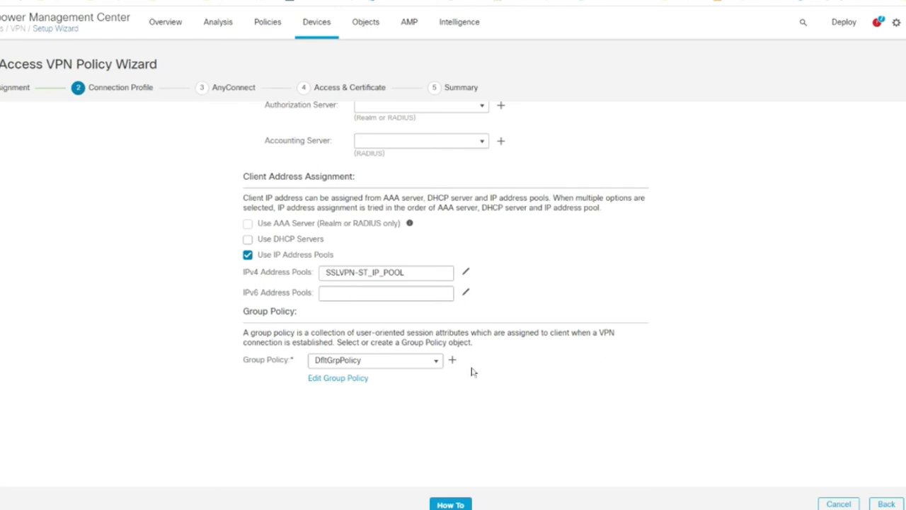
# Create group policy STSPLIT with the description 'Split Include Anyconnect'.
pyautogui.click(435, 367)
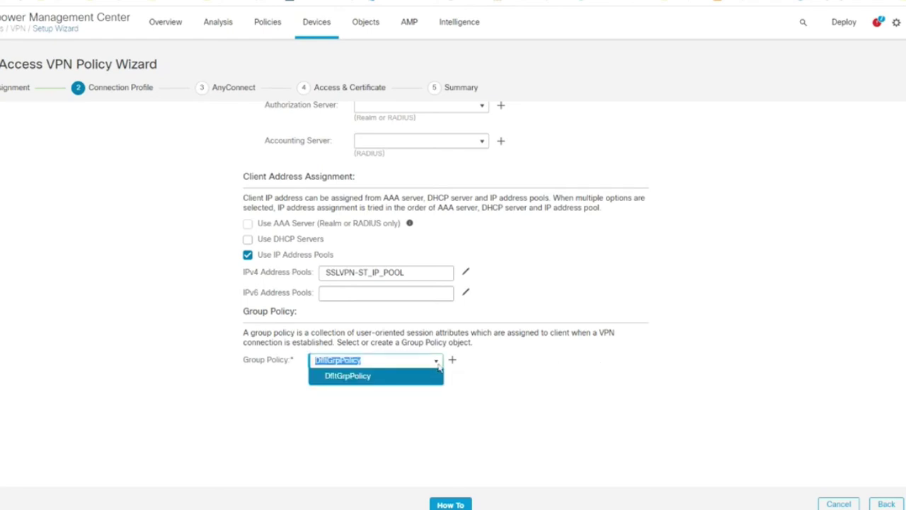
pyautogui.click(453, 362)
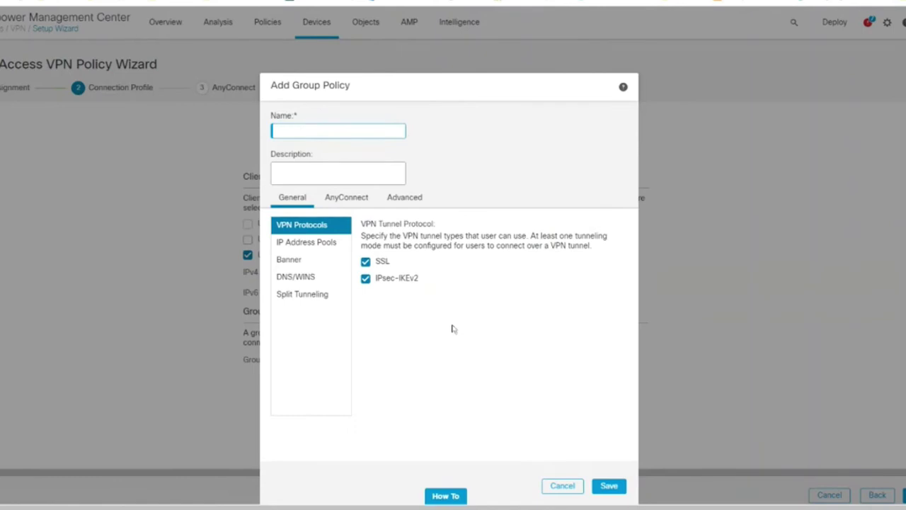
pyautogui.write('STSPLIT')
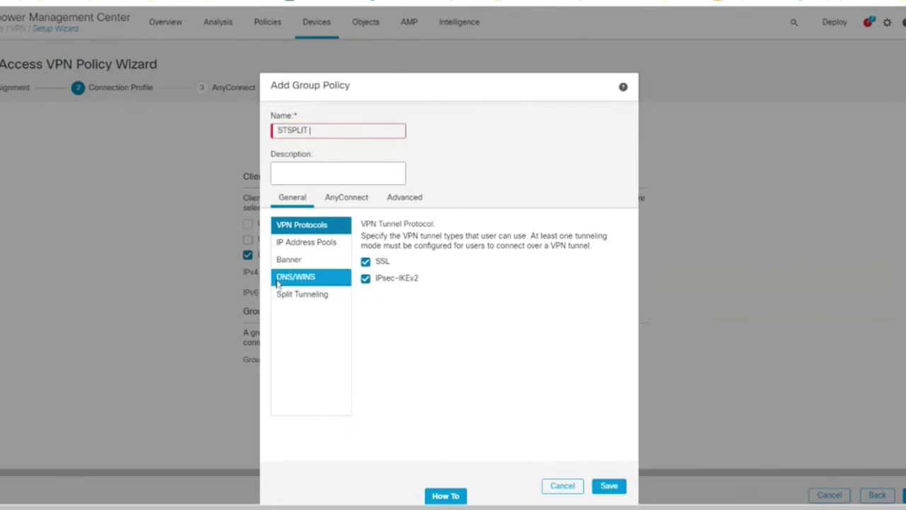
pyautogui.click(283, 172)
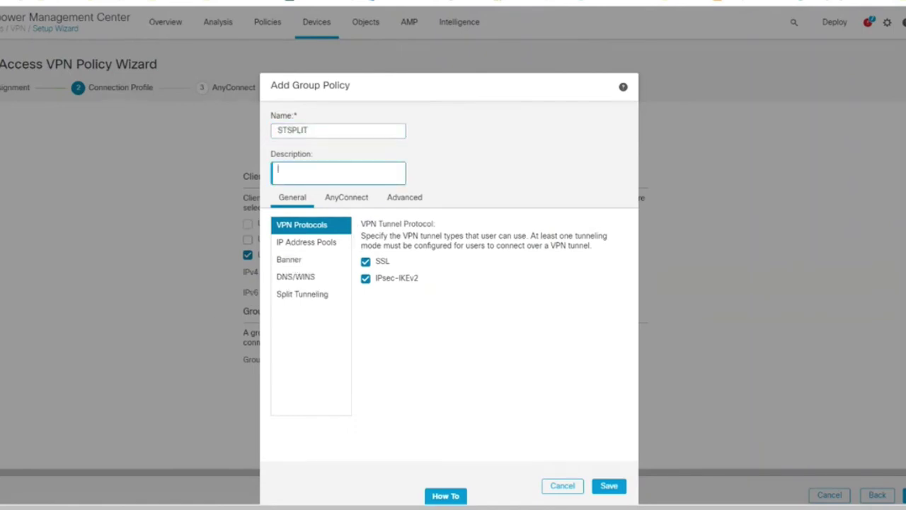
pyautogui.write('Test')
pyautogui.press('BackSpace')
pyautogui.press('BackSpace')
pyautogui.press('BackSpace')
pyautogui.press('BackSpace')
pyautogui.write('True Split Tunnel')
pyautogui.press('BackSpace')
pyautogui.press('BackSpace')
pyautogui.press('BackSpace')
pyautogui.press('BackSpace')
pyautogui.press('BackSpace')
pyautogui.press('BackSpace')
pyautogui.press('BackSpace')
pyautogui.press('BackSpace')
pyautogui.press('BackSpace')
pyautogui.press('BackSpace')
pyautogui.press('BackSpace')
pyautogui.press('BackSpace')
pyautogui.press('BackSpace')
pyautogui.press('BackSpace')
pyautogui.press('BackSpace')
pyautogui.press('BackSpace')
pyautogui.press('BackSpace')
pyautogui.press('BackSpace')
pyautogui.write('Split Include Anyconnect')
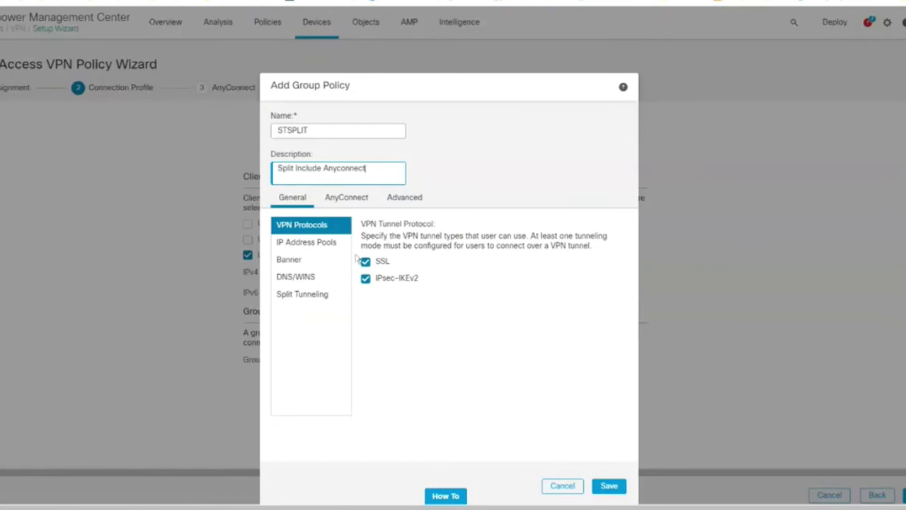
# Assign SSLVPN-ST_IP_POOL as STSPLIT's IP address pool.
pyautogui.click(313, 245)
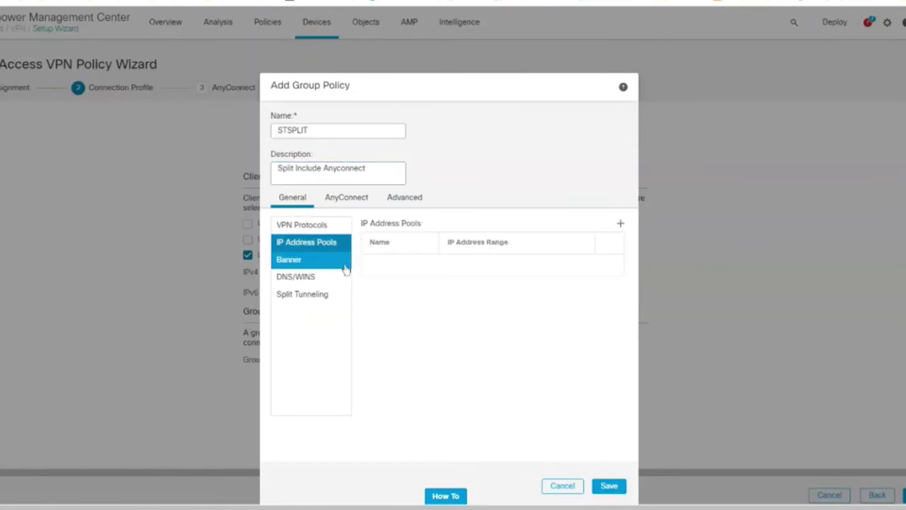
pyautogui.click(621, 223)
pyautogui.click(376, 211)
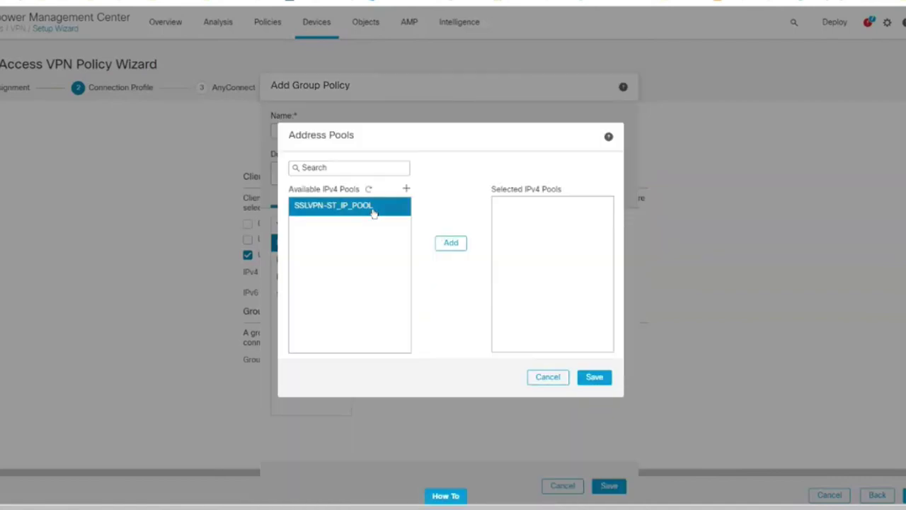
pyautogui.click(451, 243)
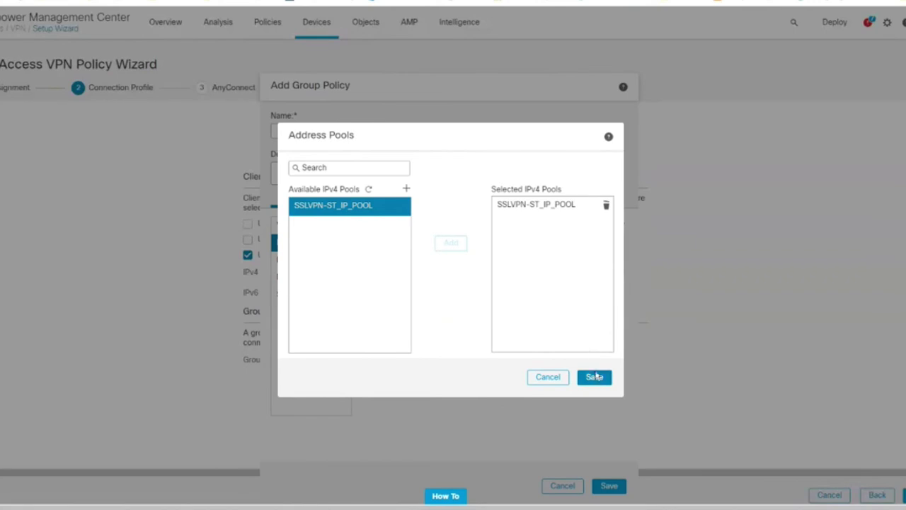
pyautogui.click(595, 377)
# Check the Banner settings, then move to DNS/WINS and its primary DNS server choices.
pyautogui.click(303, 261)
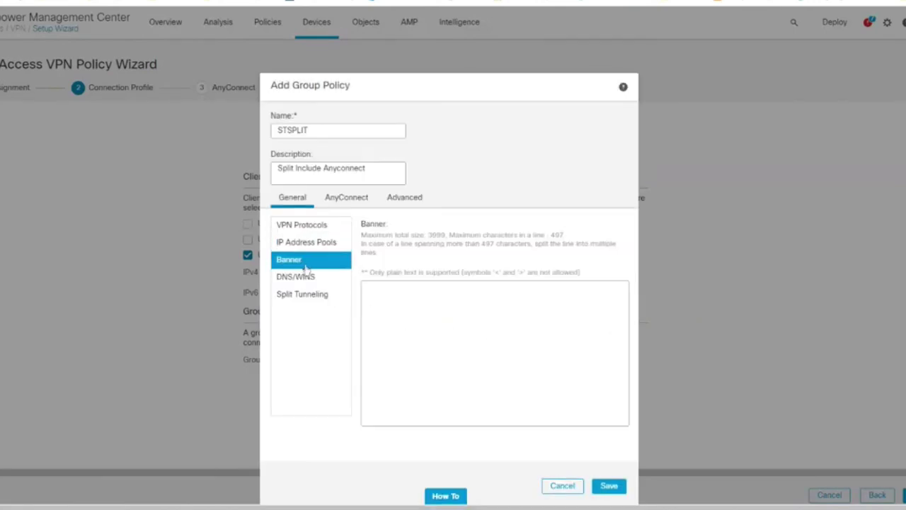
pyautogui.click(368, 287)
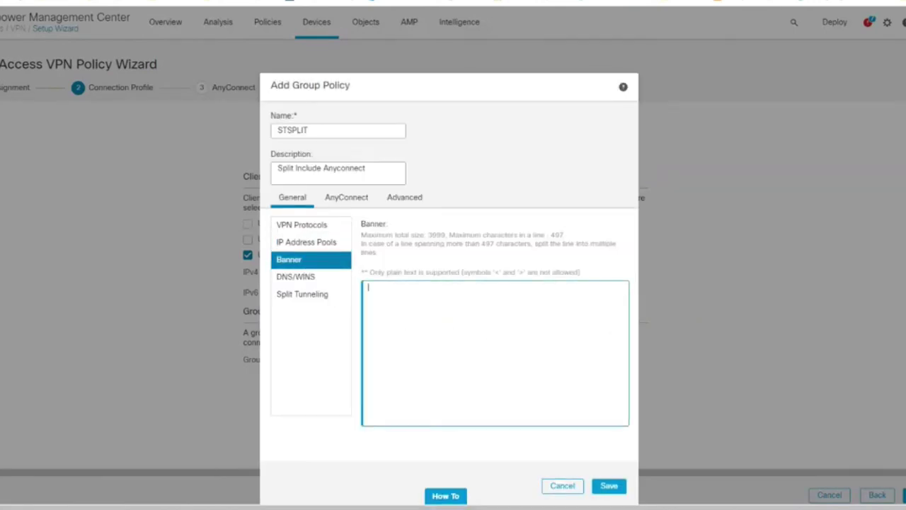
pyautogui.click(295, 276)
pyautogui.click(489, 239)
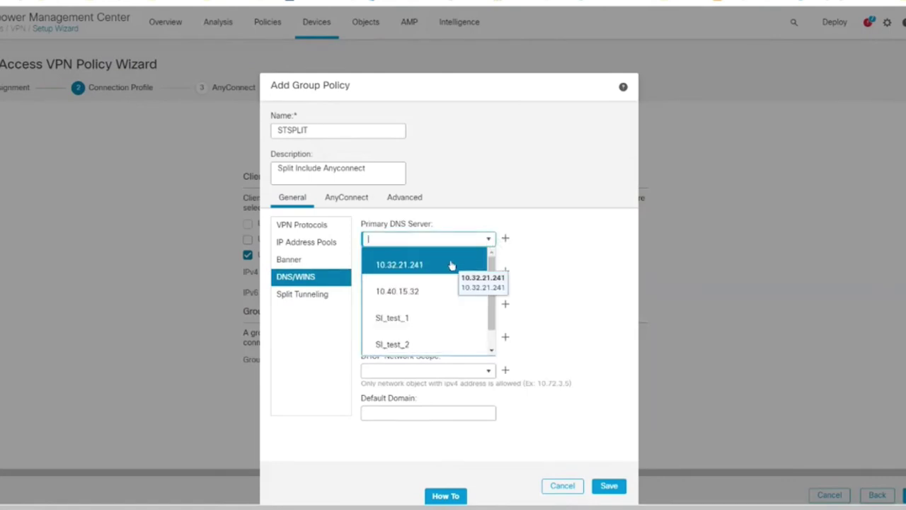
# Create host object Houston_DNS at 10.32.21.21 as the primary DNS server.
pyautogui.scroll(-1, 444, 327)
pyautogui.scroll(1, 444, 326)
pyautogui.click(505, 239)
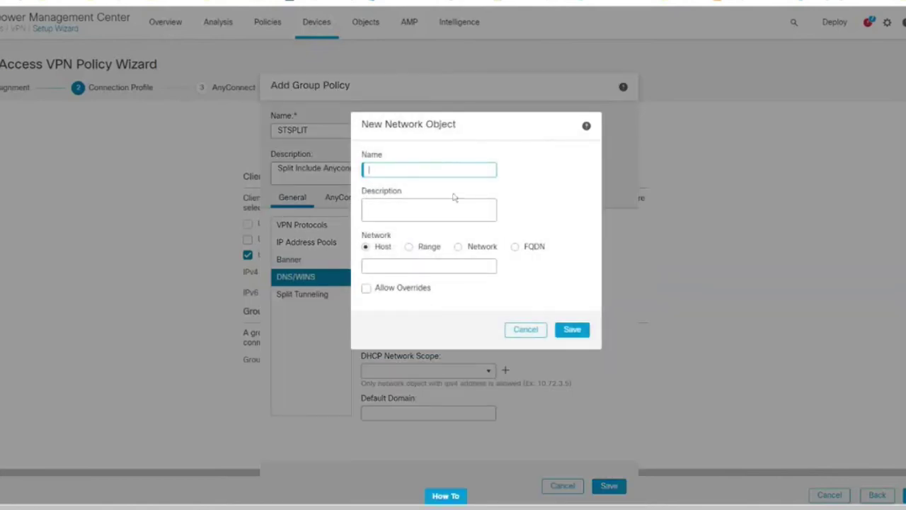
pyautogui.write('Houston_DNS')
pyautogui.press('Tab')
pyautogui.press('Tab')
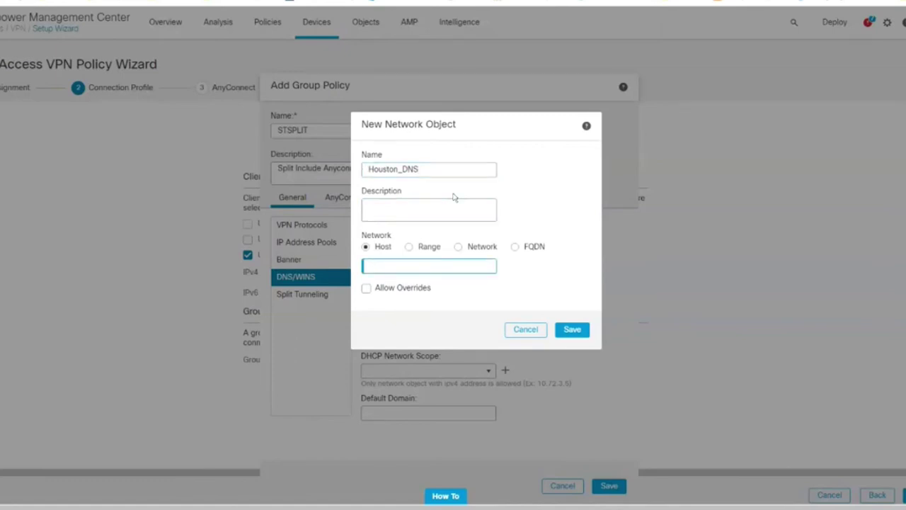
pyautogui.write('10.32.21.21')
pyautogui.press('Return')
# Set Houston_DNS as primary and Chandler_DNS as secondary WINS server.
pyautogui.click(484, 309)
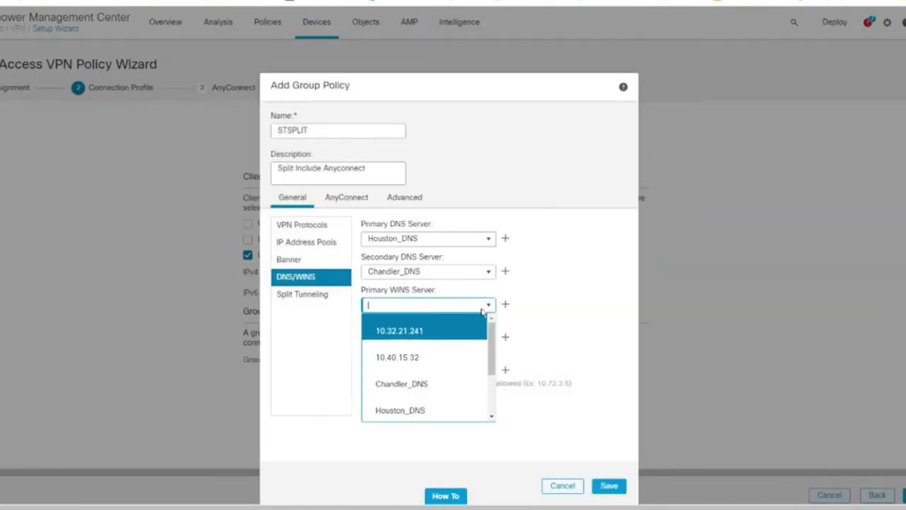
pyautogui.scroll(-2, 435, 350)
pyautogui.click(432, 332)
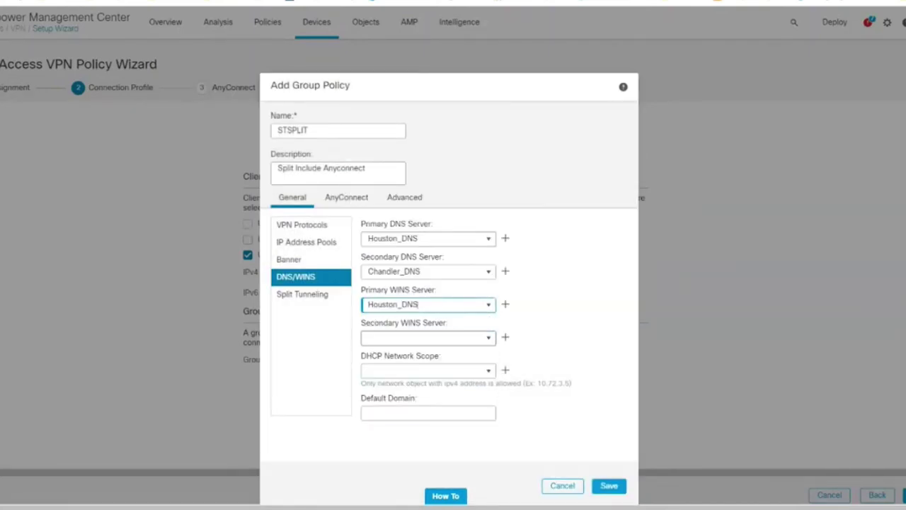
pyautogui.click(488, 338)
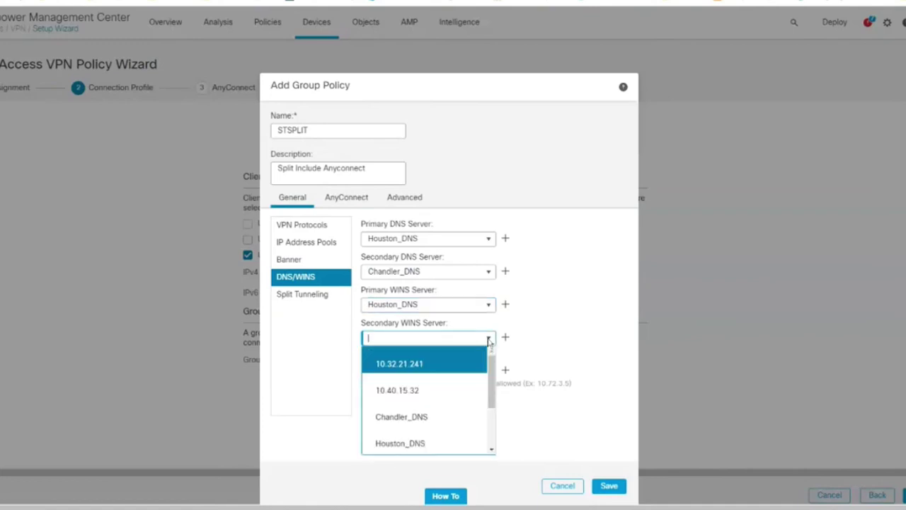
pyautogui.scroll(-3, 449, 417)
pyautogui.scroll(2, 450, 414)
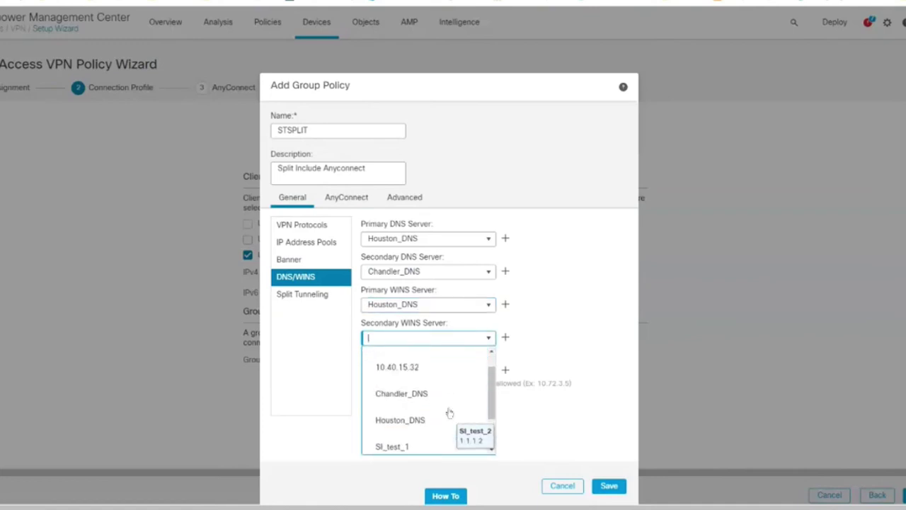
pyautogui.click(432, 393)
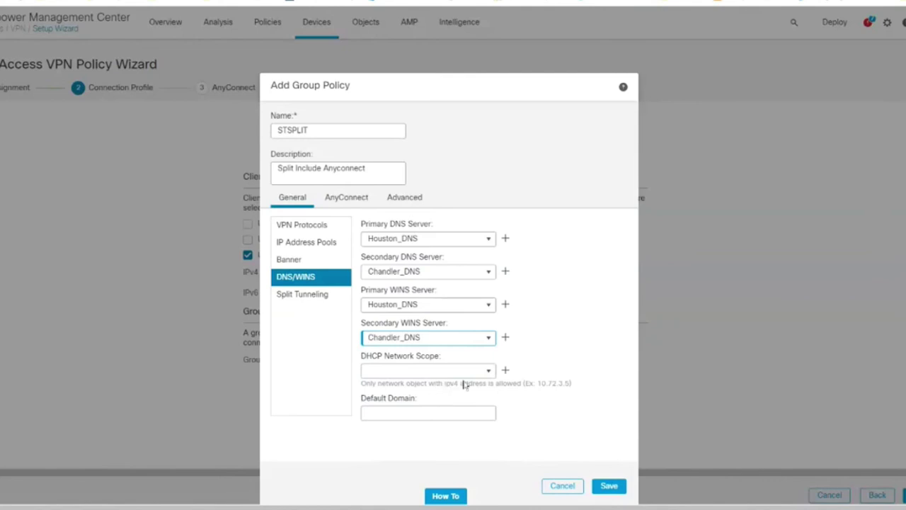
# Browse the DHCP network scope options and close them without choosing one.
pyautogui.click(488, 370)
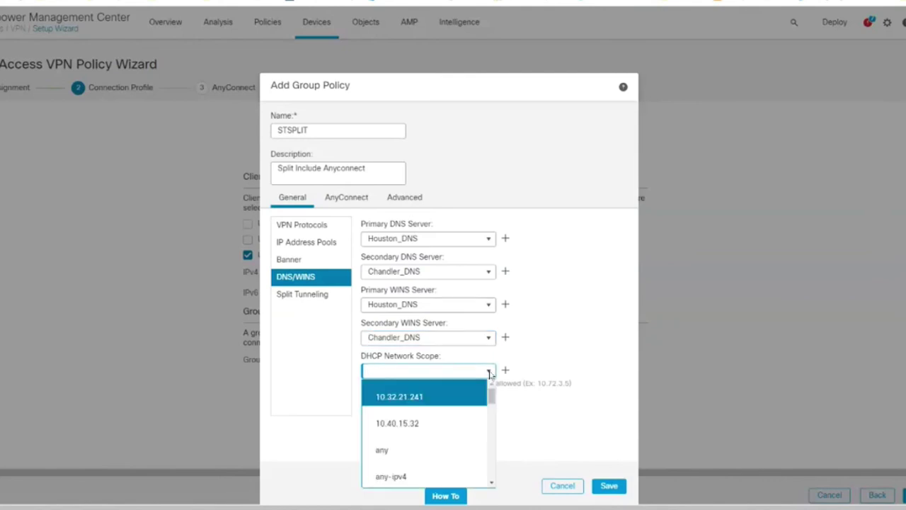
pyautogui.scroll(-3, 463, 412)
pyautogui.scroll(-5, 462, 417)
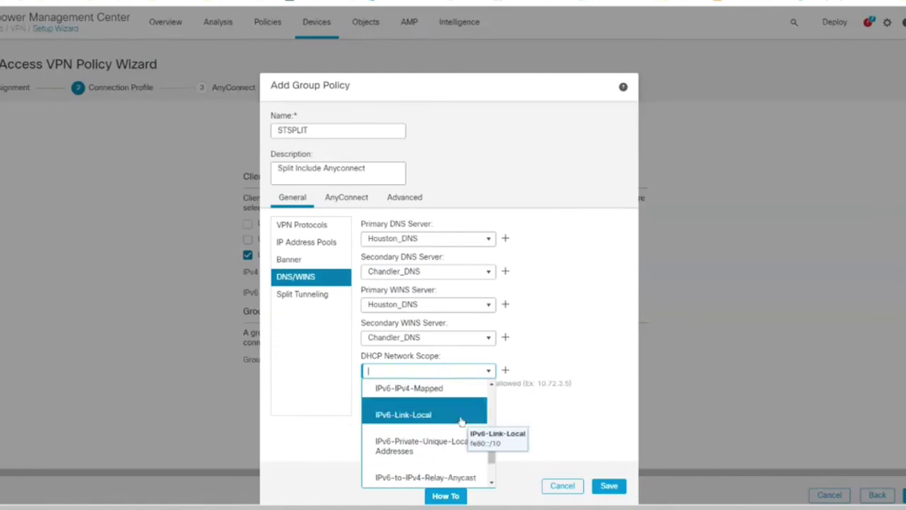
pyautogui.click(577, 373)
# Set STSPLIT's IPv4 split tunneling to 'Tunnel networks specified below' and open the standard access list choices.
pyautogui.click(303, 295)
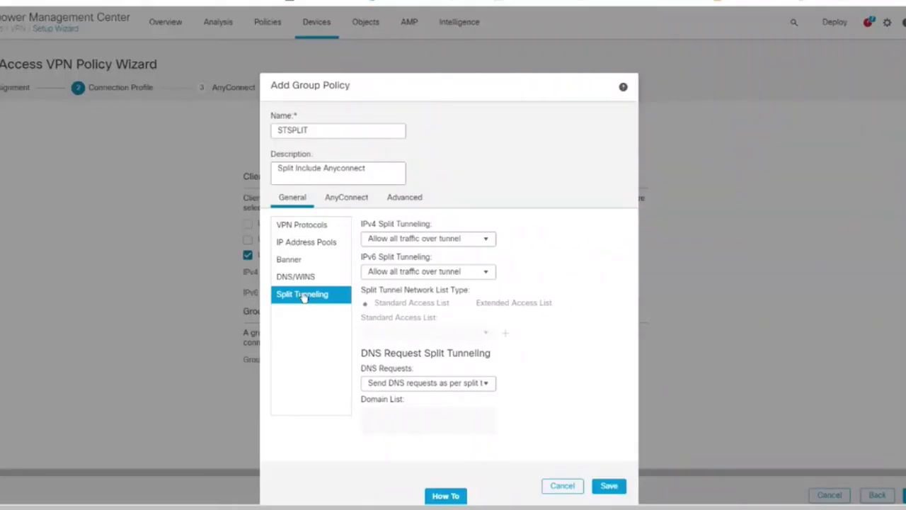
pyautogui.click(486, 241)
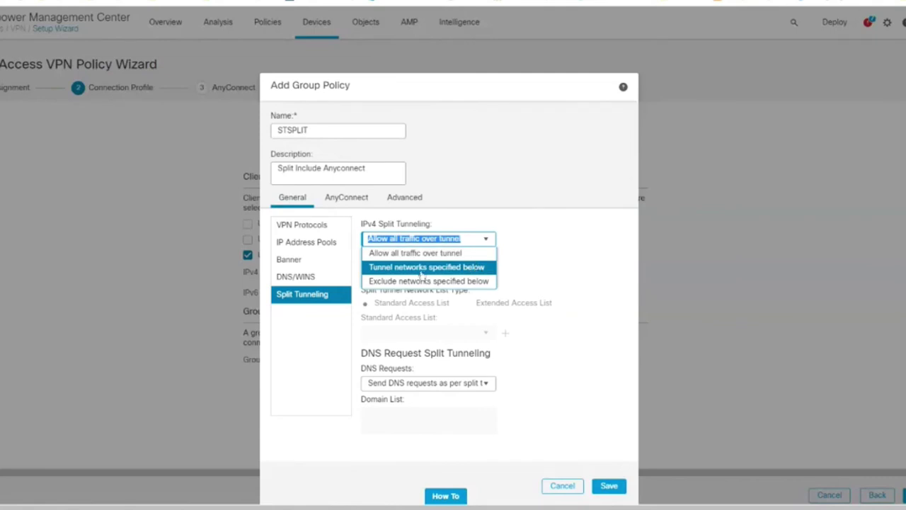
pyautogui.click(478, 268)
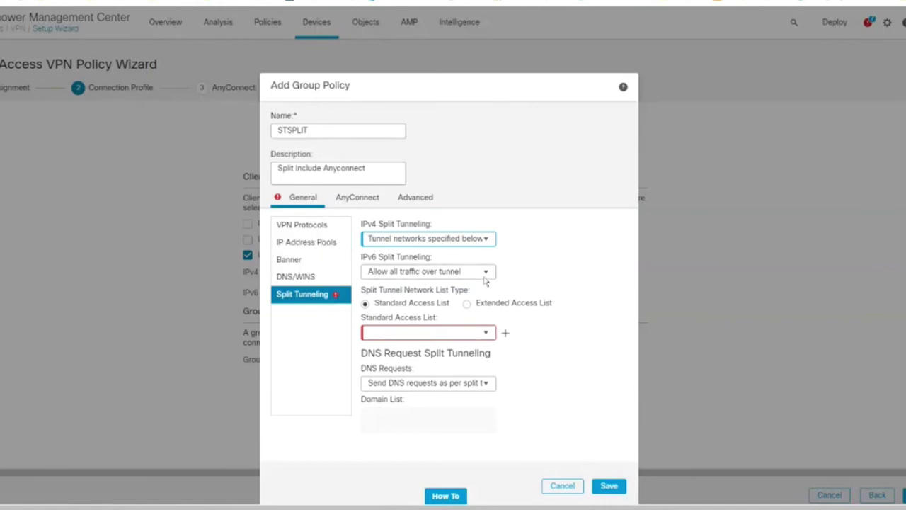
pyautogui.moveTo(486, 338)
pyautogui.click(486, 334)
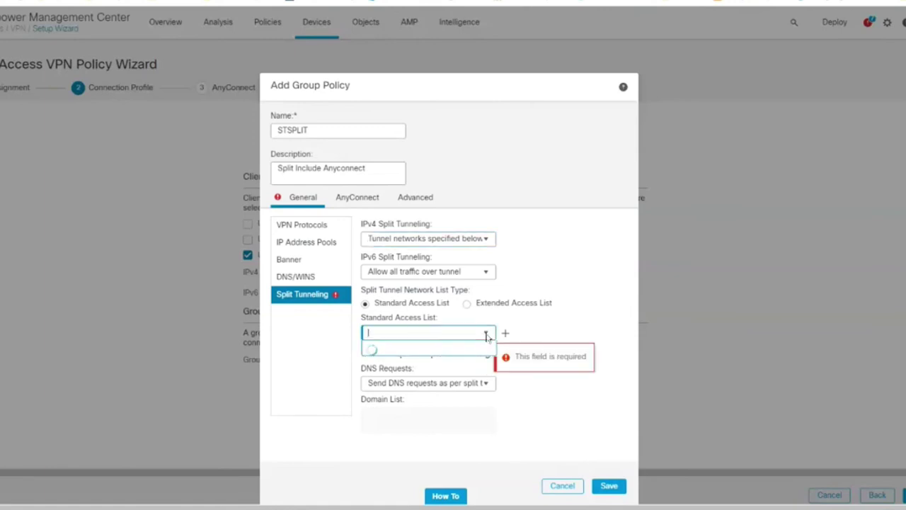
# For a new standard access list entry, create network object 10.199.0.0_16 (network 10.199.0.0/16).
pyautogui.click(507, 334)
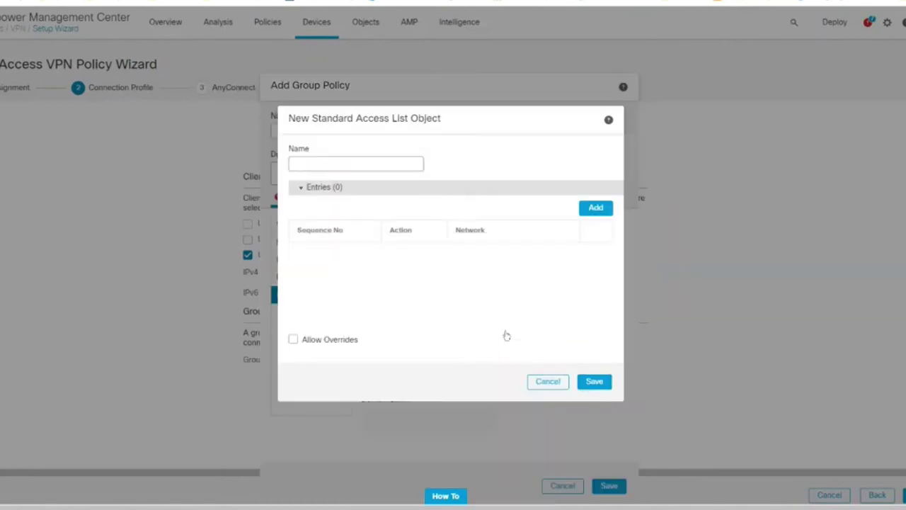
pyautogui.click(595, 207)
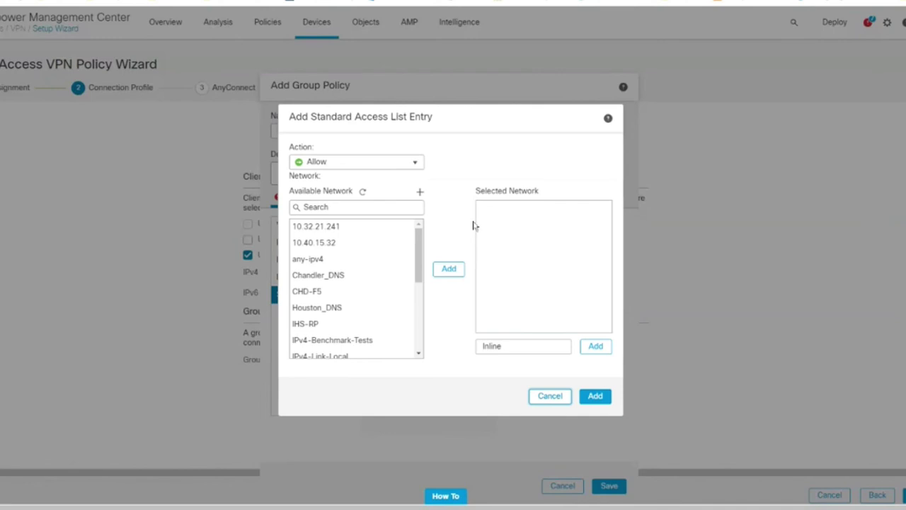
pyautogui.click(420, 191)
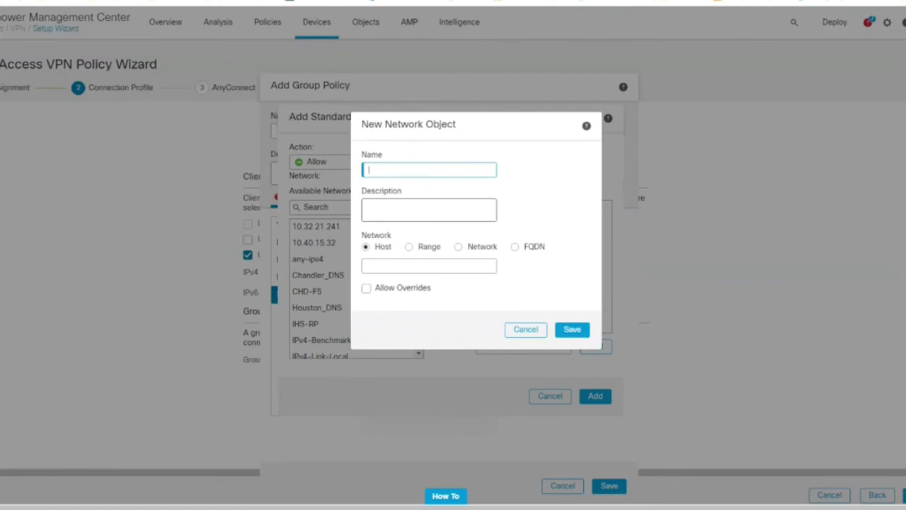
pyautogui.write('10.199.0.0_16')
pyautogui.click(458, 247)
pyautogui.write('10.199.0.0')
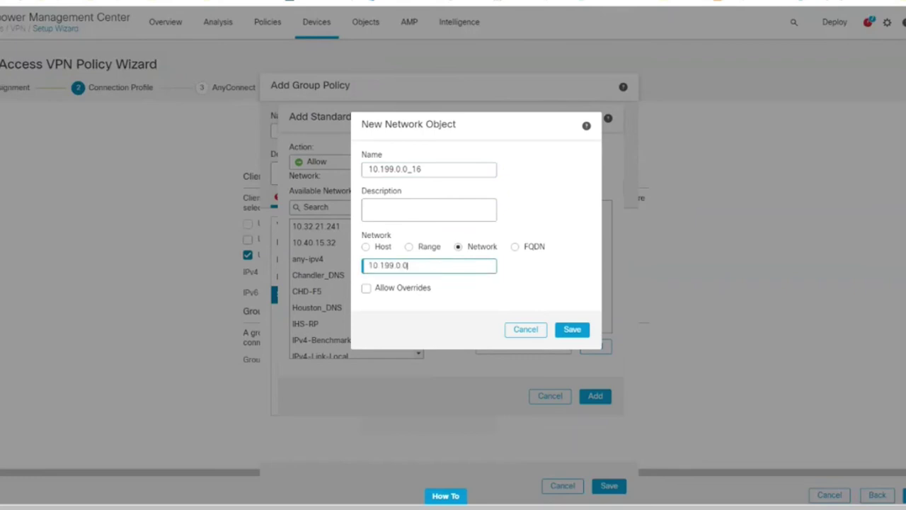
pyautogui.write('/16')
pyautogui.press('Tab')
pyautogui.click(420, 265)
pyautogui.click(587, 330)
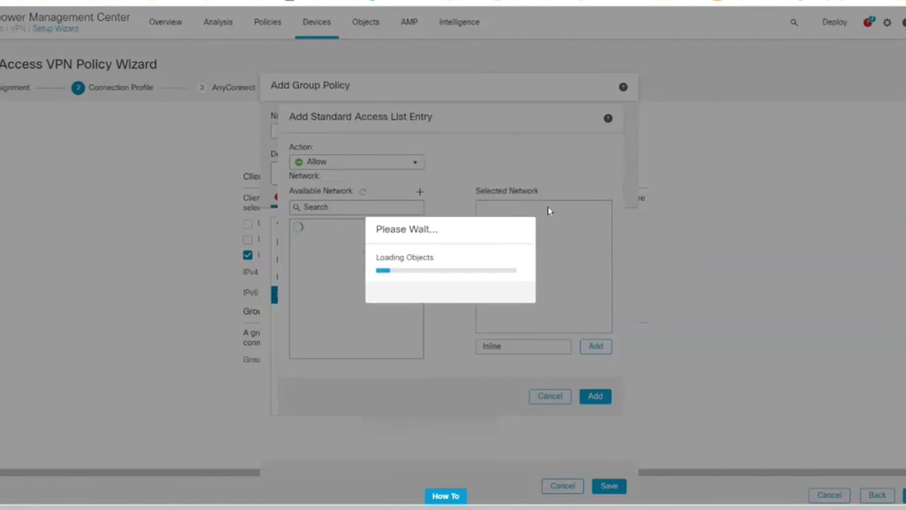
# Add 10.199.0.0_16 to the access list entry's selected networks.
pyautogui.click(352, 229)
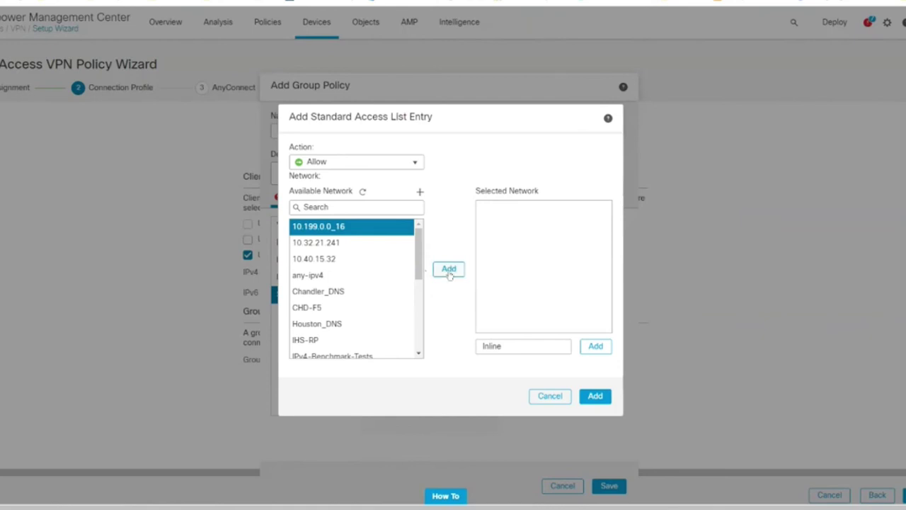
pyautogui.click(448, 271)
pyautogui.click(524, 346)
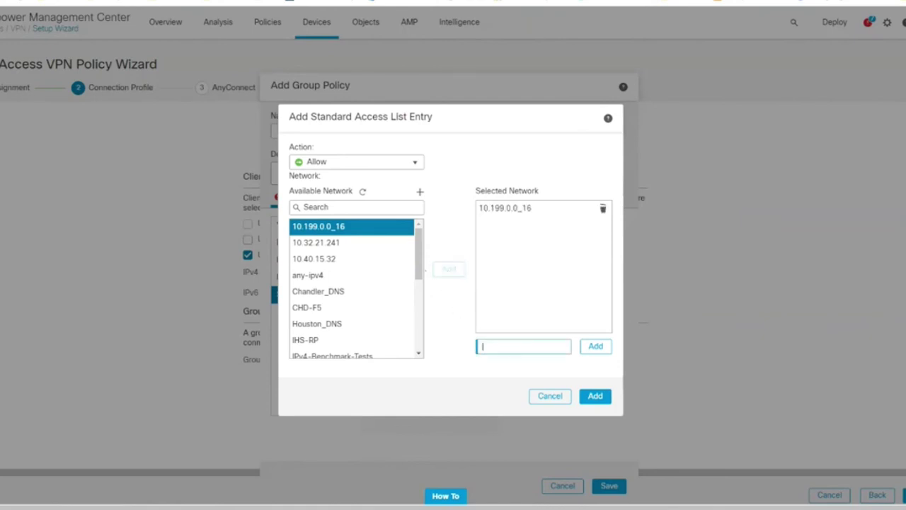
pyautogui.click(593, 347)
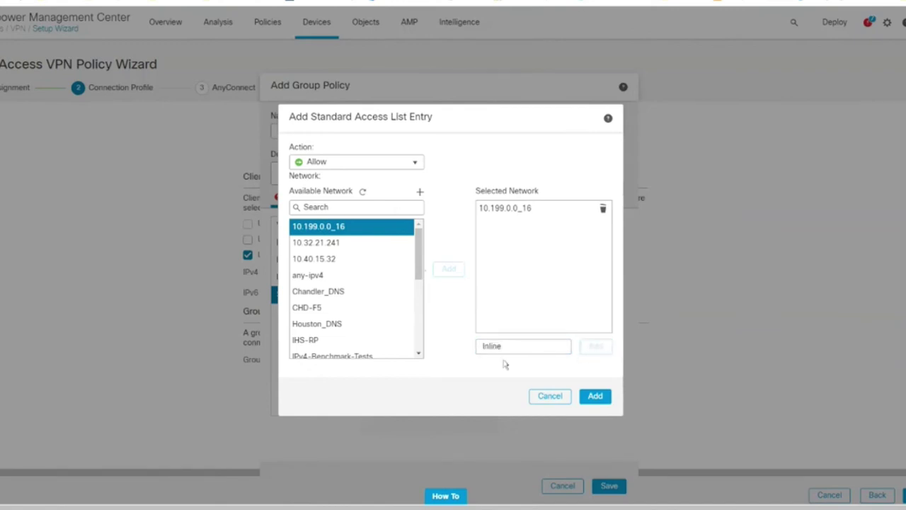
# Confirm the access list, then add AnyConnect client profile HOMEOFFICE_ST (homeoffice_st.xml) described 'Split In'.
pyautogui.click(599, 403)
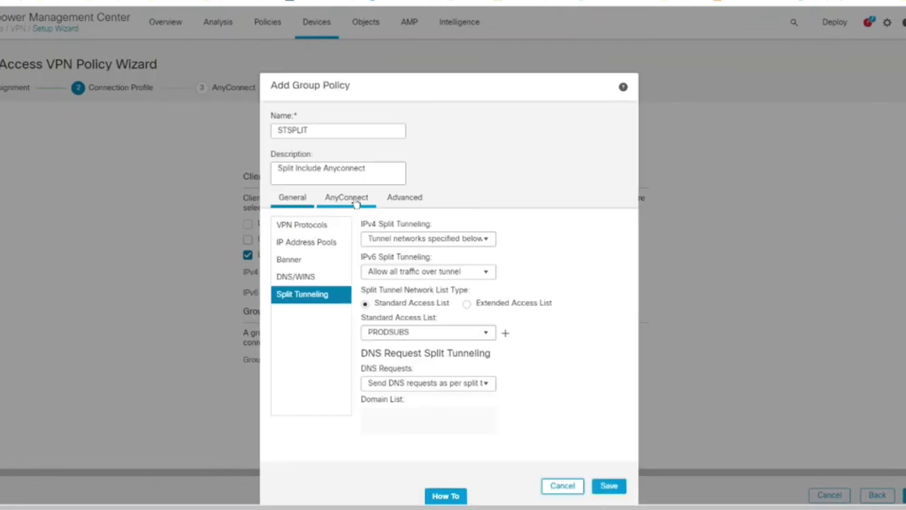
pyautogui.click(346, 197)
pyautogui.click(306, 226)
pyautogui.click(425, 290)
pyautogui.click(374, 307)
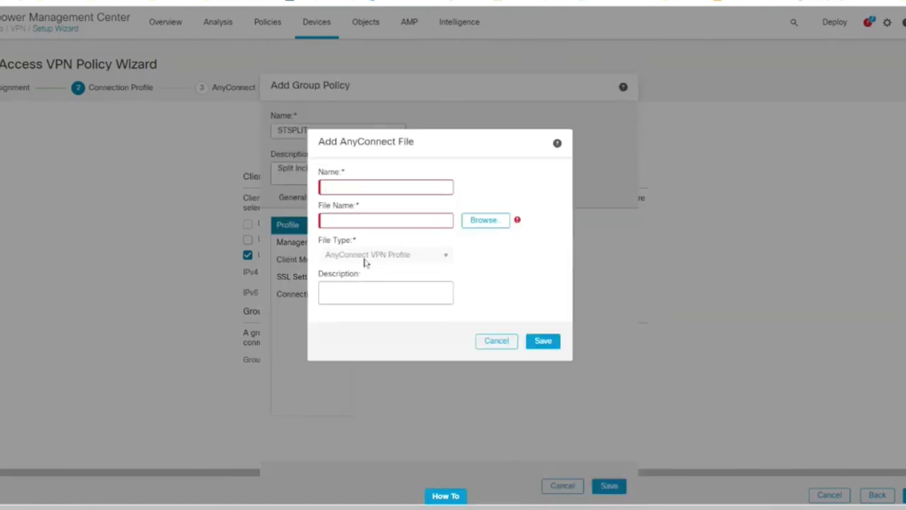
pyautogui.write('HOMEOFFICE_ST')
pyautogui.press('Tab')
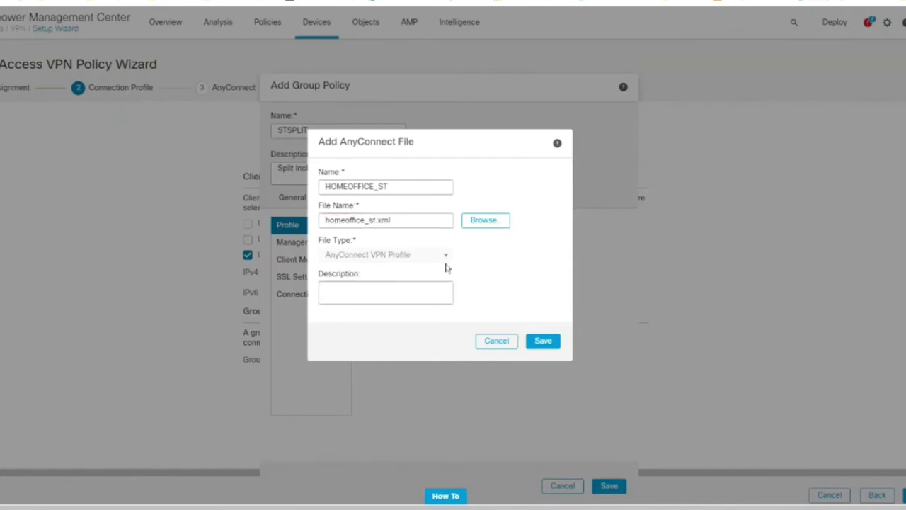
pyautogui.click(429, 286)
pyautogui.click(386, 292)
pyautogui.write('Split In')
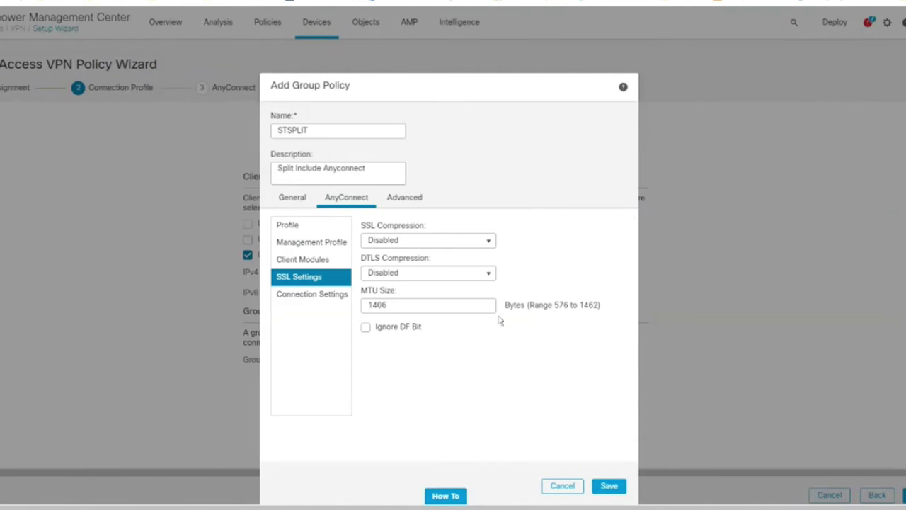
# Keep DTLS compression disabled and review the keepalive and dead peer detection settings.
pyautogui.click(489, 274)
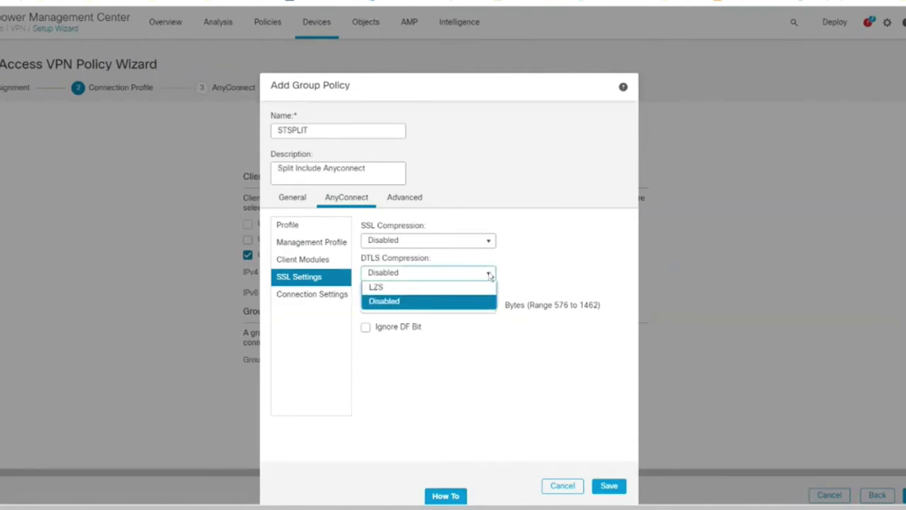
pyautogui.click(521, 415)
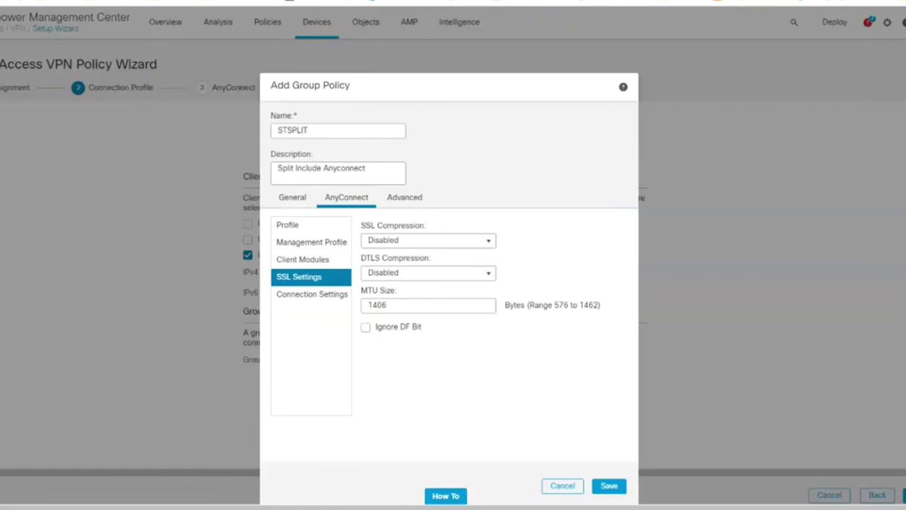
pyautogui.click(311, 293)
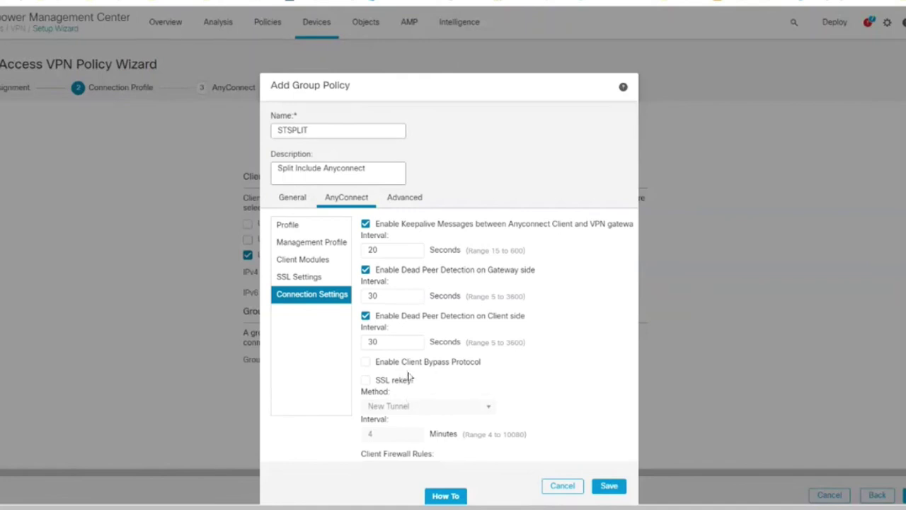
pyautogui.scroll(-1, 449, 386)
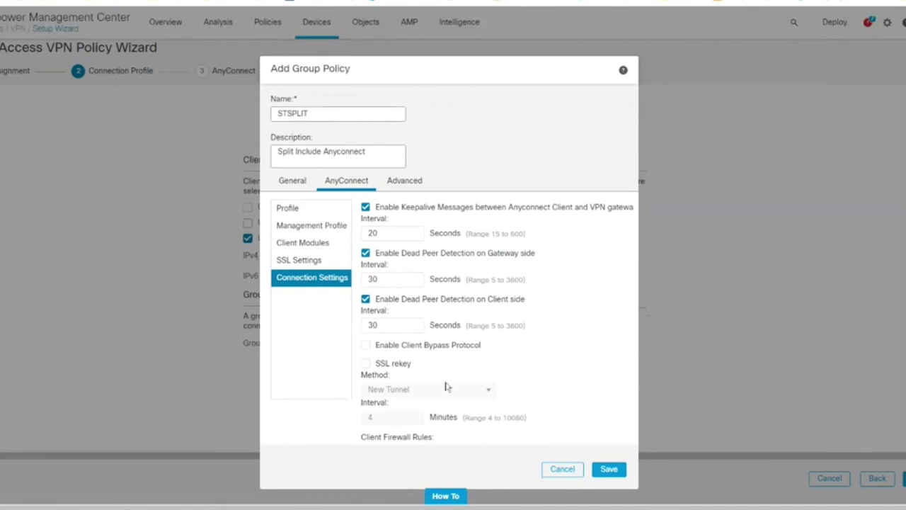
# Give STSPLIT 2 simultaneous logins, unrestricted hours, 1200-minute max connection and 60-minute idle timeout, then save.
pyautogui.click(326, 227)
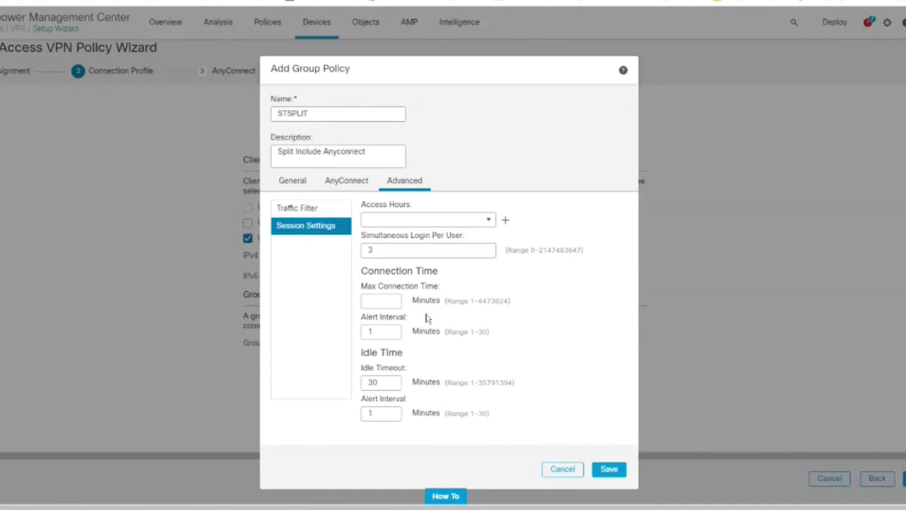
pyautogui.click(481, 250)
pyautogui.press('BackSpace')
pyautogui.write('2')
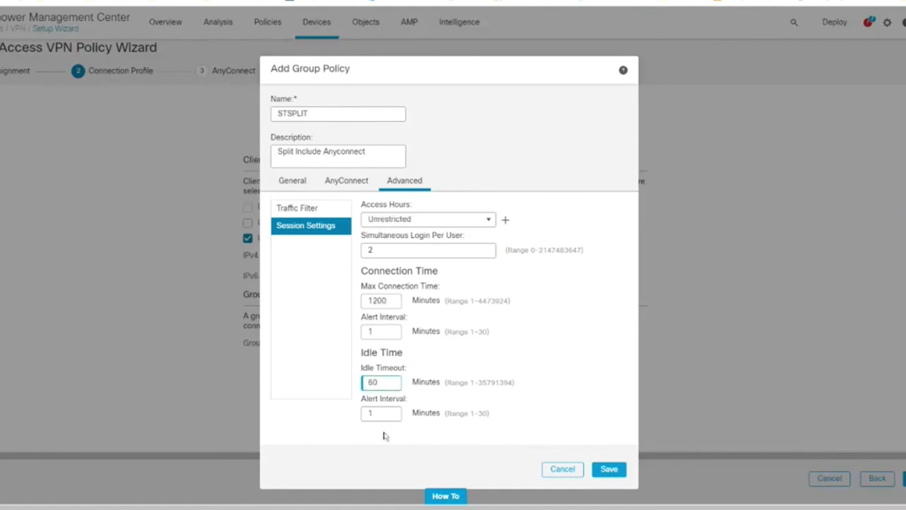
pyautogui.click(385, 435)
pyautogui.click(610, 471)
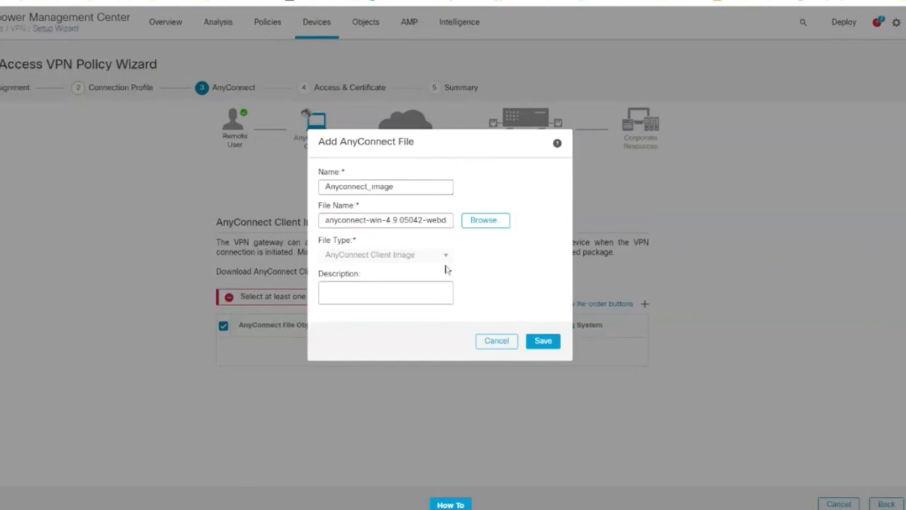
# Rename the Windows client package file object to Anyconnect_Windows_Image and save it.
pyautogui.click(394, 186)
pyautogui.press('BackSpace')
pyautogui.press('BackSpace')
pyautogui.press('BackSpace')
pyautogui.press('BackSpace')
pyautogui.press('BackSpace')
pyautogui.write('w')
pyautogui.press('BackSpace')
pyautogui.write('Windows_')
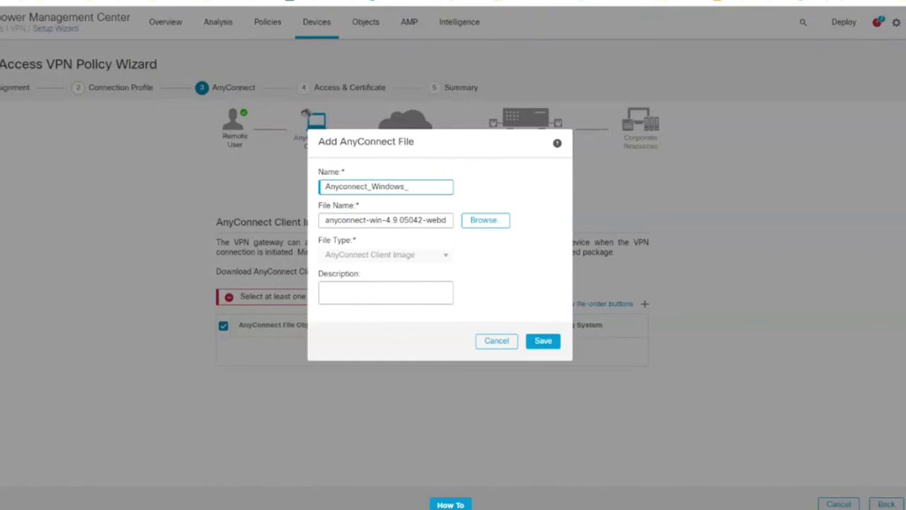
pyautogui.write('Image')
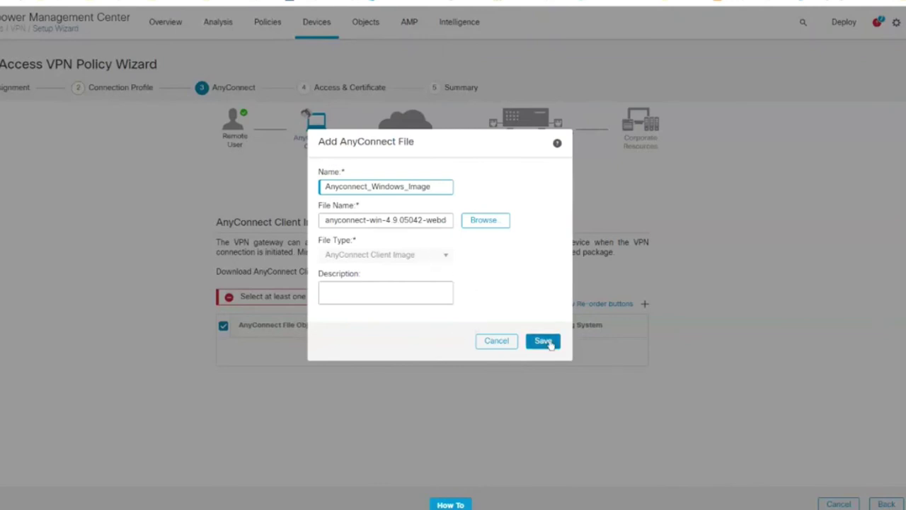
pyautogui.click(543, 342)
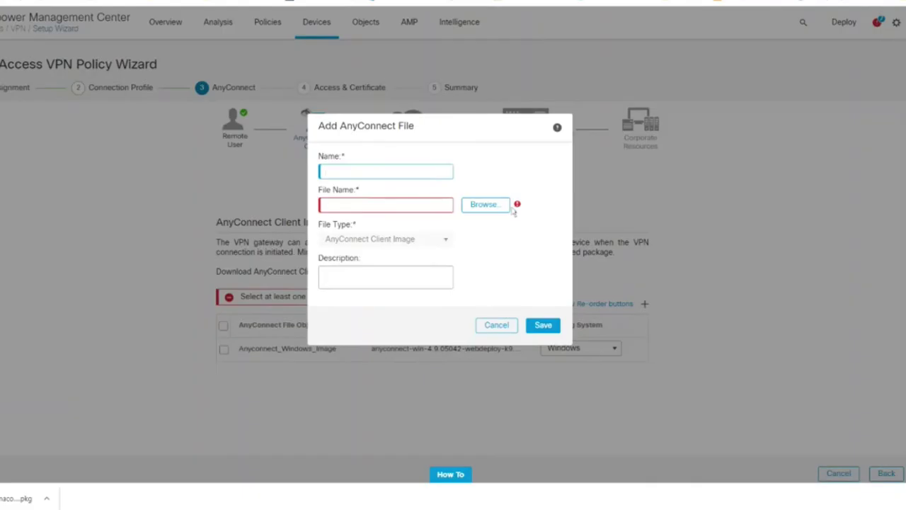
# Add a second AnyConnect client image named Anyconnect_Mac_Image for the Mac package.
pyautogui.click(513, 211)
pyautogui.hotkey('ctrl', 'a')
pyautogui.write('Anyconnect_Mac_Image')
pyautogui.press('Return')
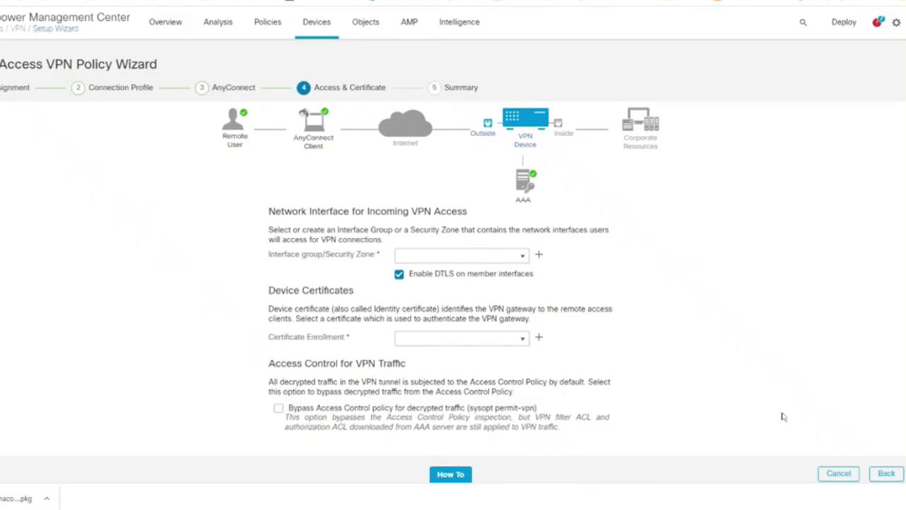
# Use myinside instead of Inside as the VPN access zone, then go to Deploy.
pyautogui.click(523, 258)
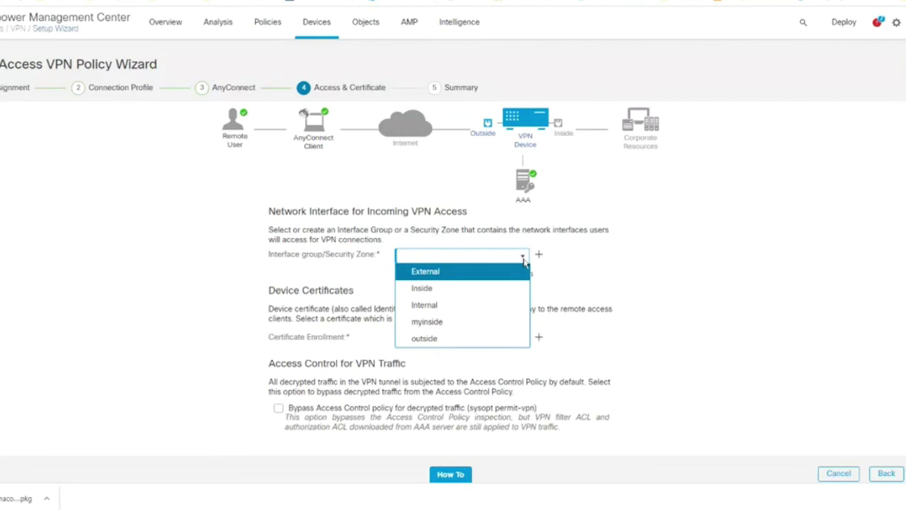
pyautogui.click(423, 288)
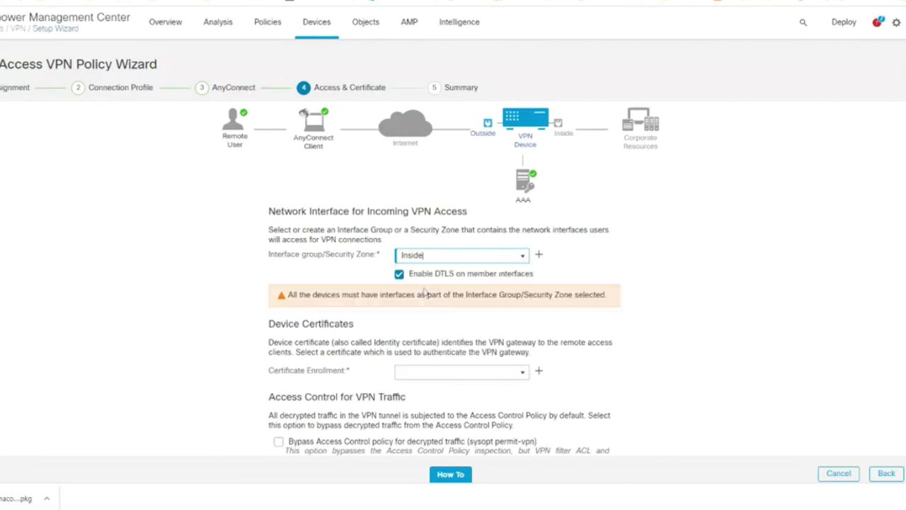
pyautogui.click(525, 258)
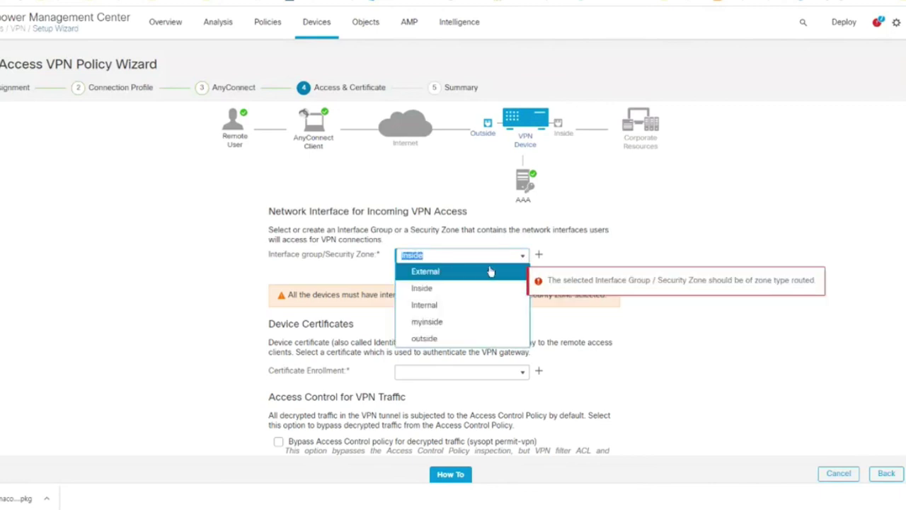
pyautogui.click(428, 323)
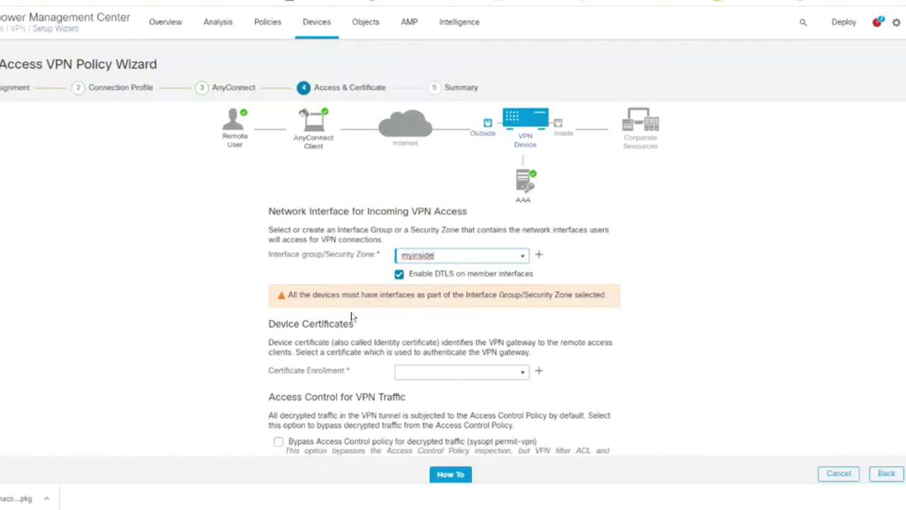
pyautogui.click(524, 259)
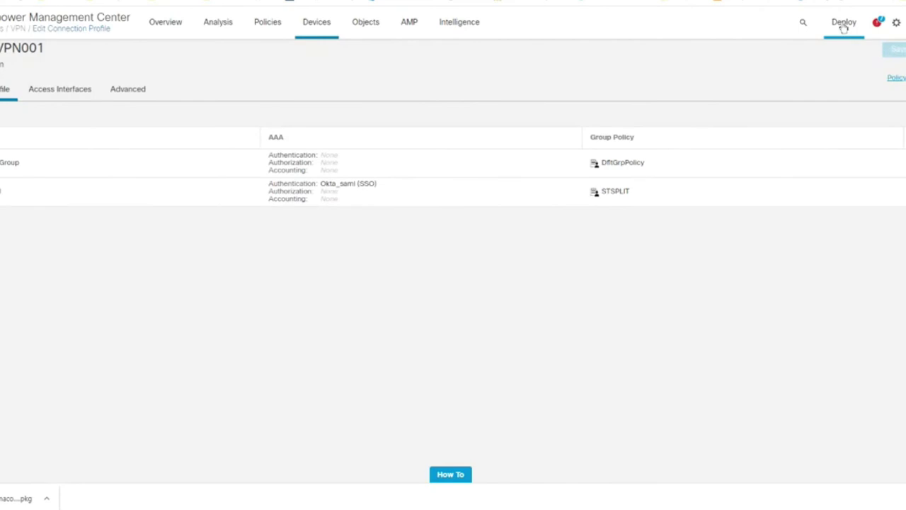
pyautogui.click(843, 22)
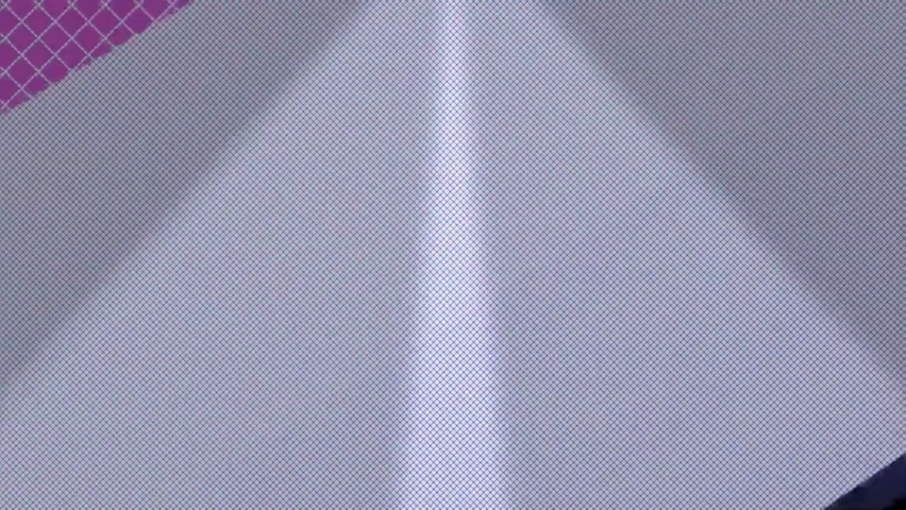